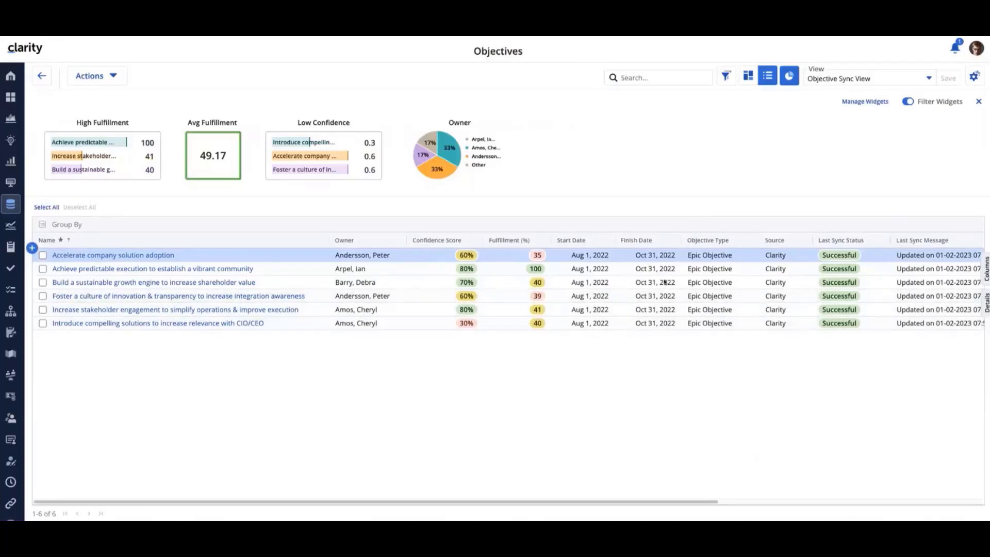
Bulk edit all six epic objectives, setting Owner to the person suggested among the quick picks.
click(727, 260)
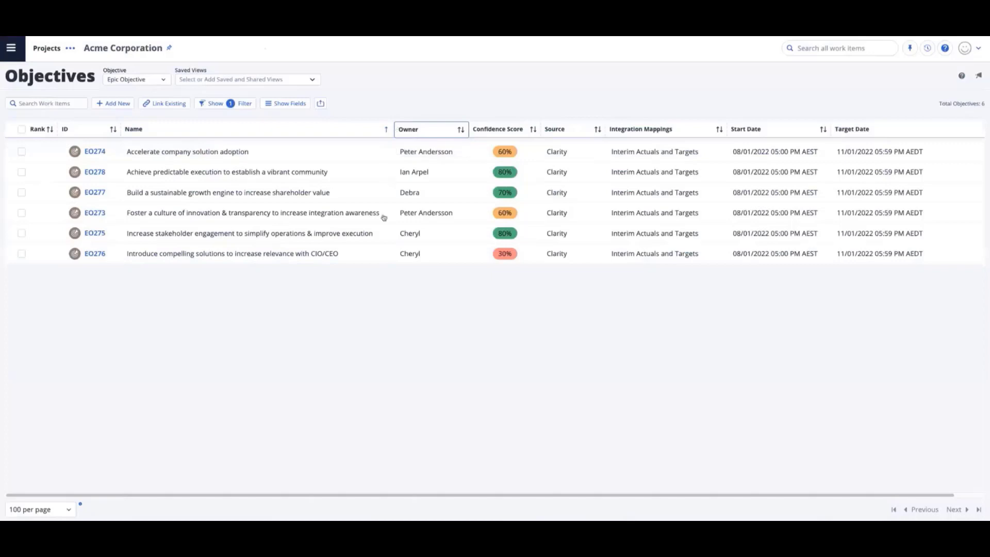
click(21, 129)
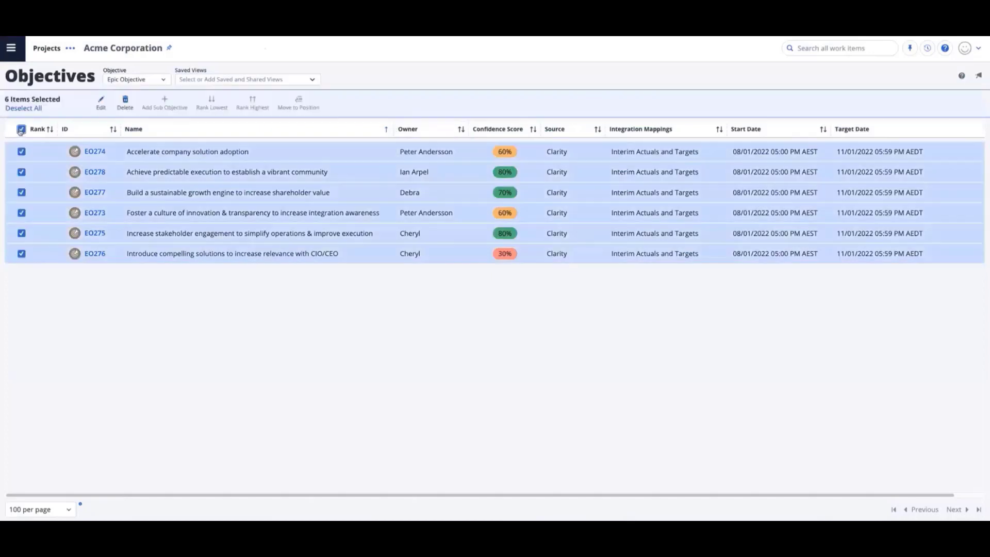
click(101, 104)
click(399, 124)
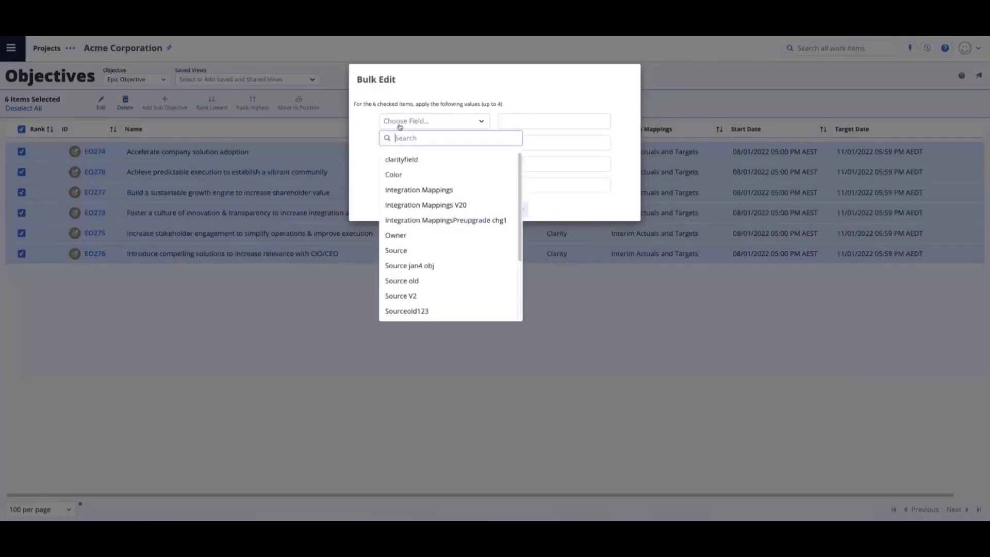
click(399, 124)
click(400, 124)
text(owner)
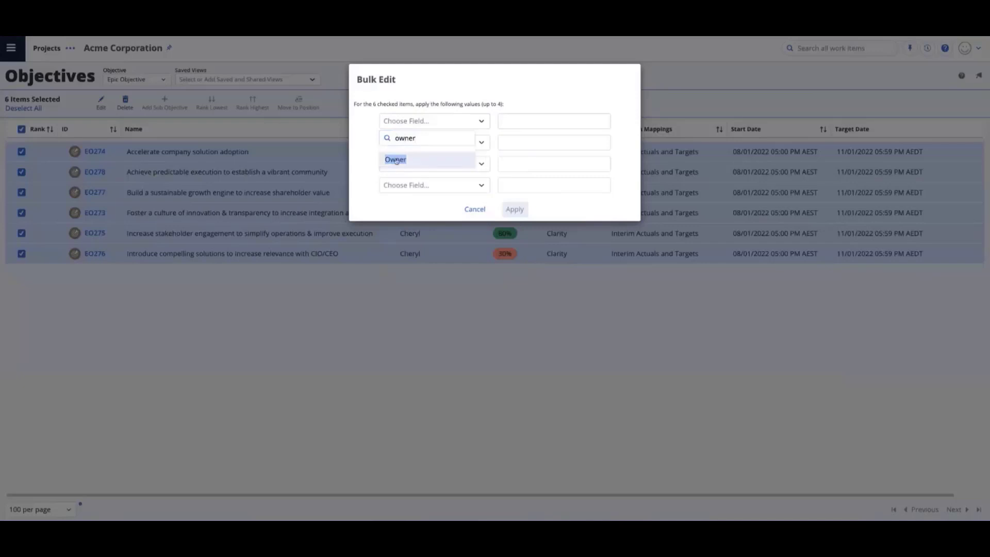
click(396, 161)
click(532, 118)
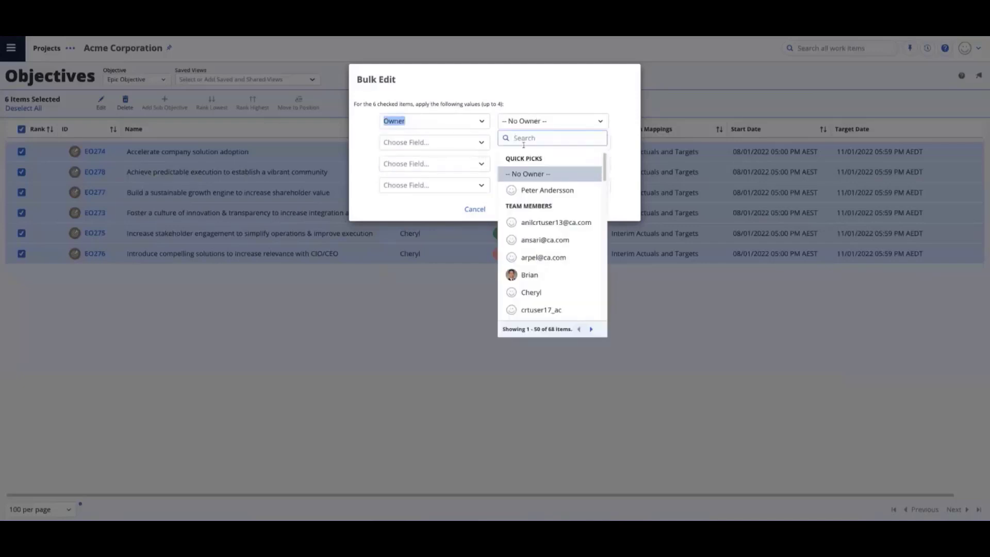
click(534, 192)
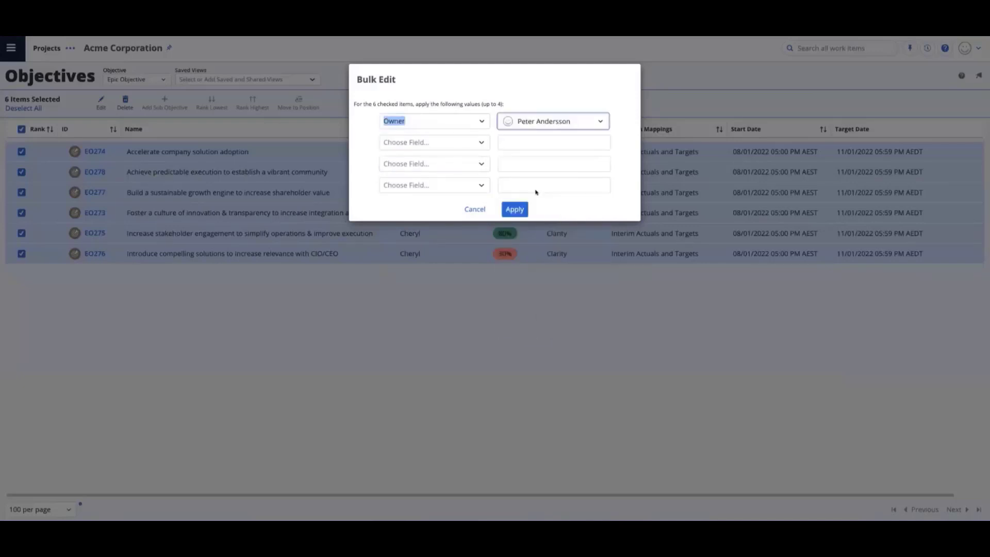
click(513, 209)
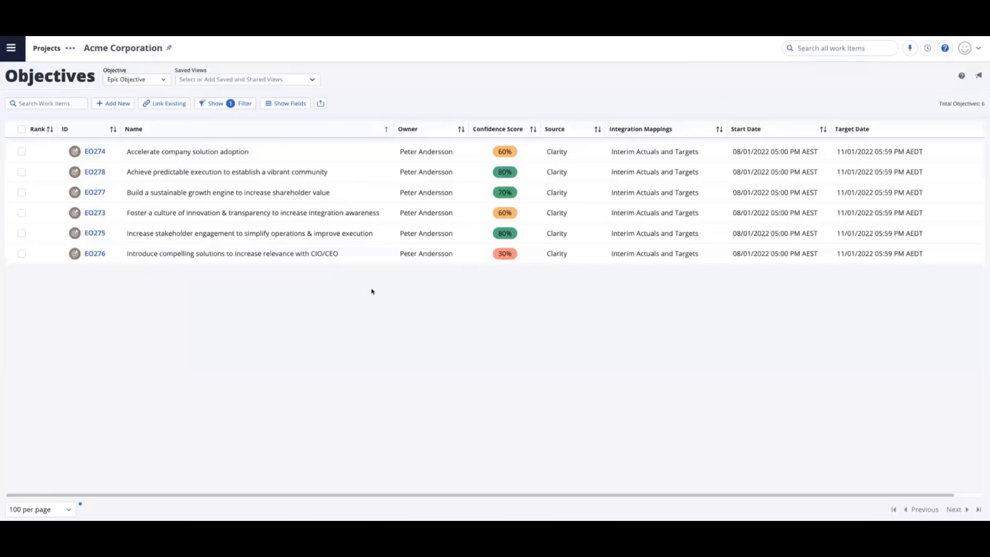
Open objective EO274, Accelerate company solution adoption, and look through its key results.
click(94, 151)
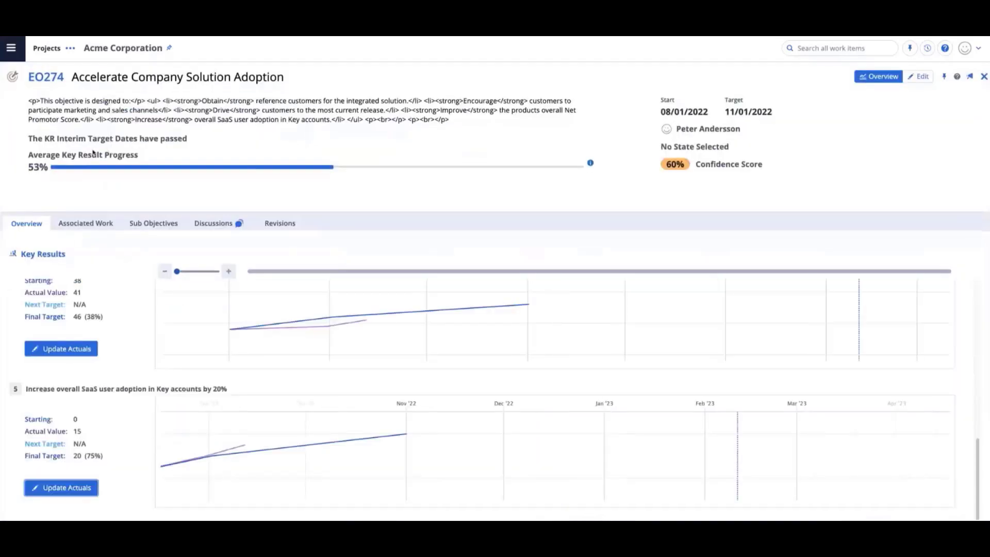
scroll(102, 295, up, 10)
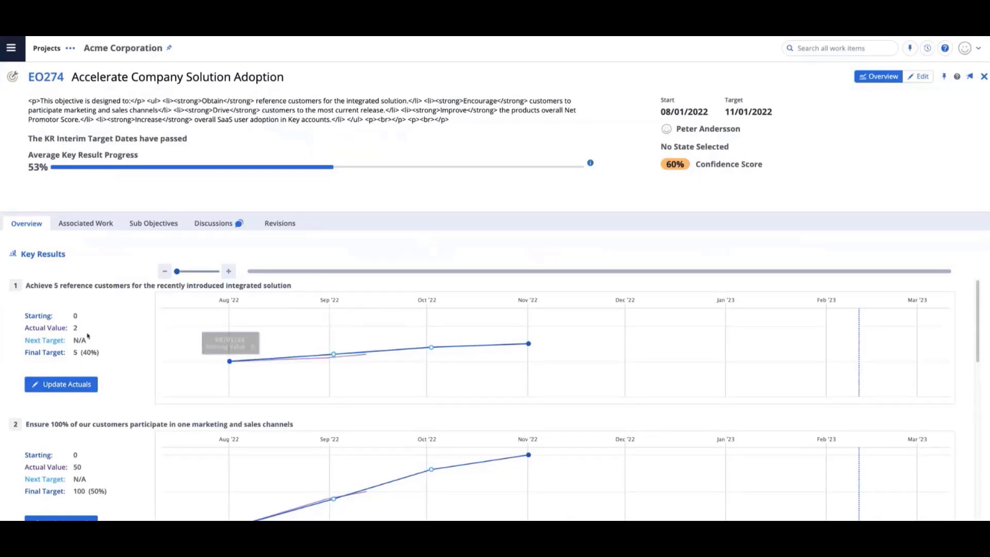
scroll(98, 334, down, 3)
scroll(87, 335, down, 5)
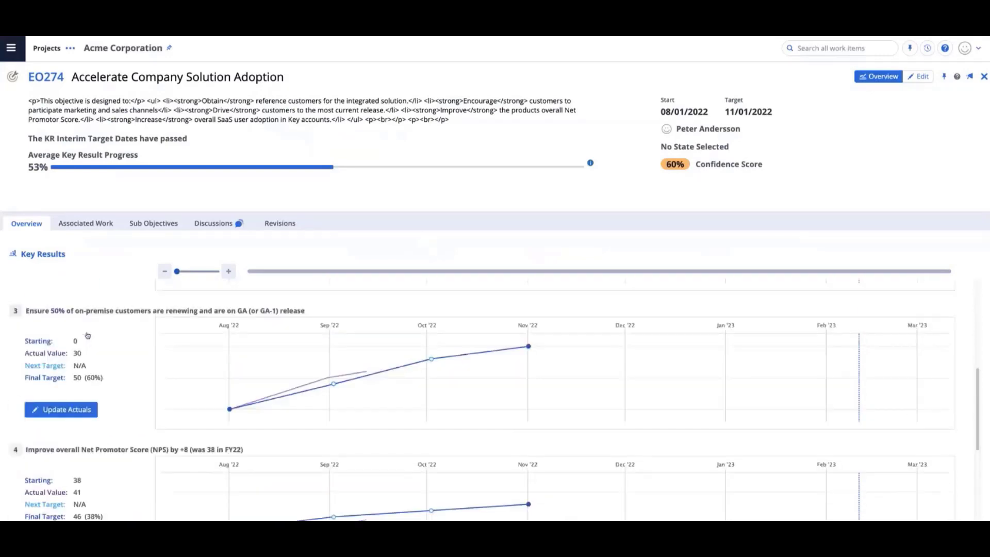
scroll(88, 335, up, 8)
scroll(87, 336, up, 1)
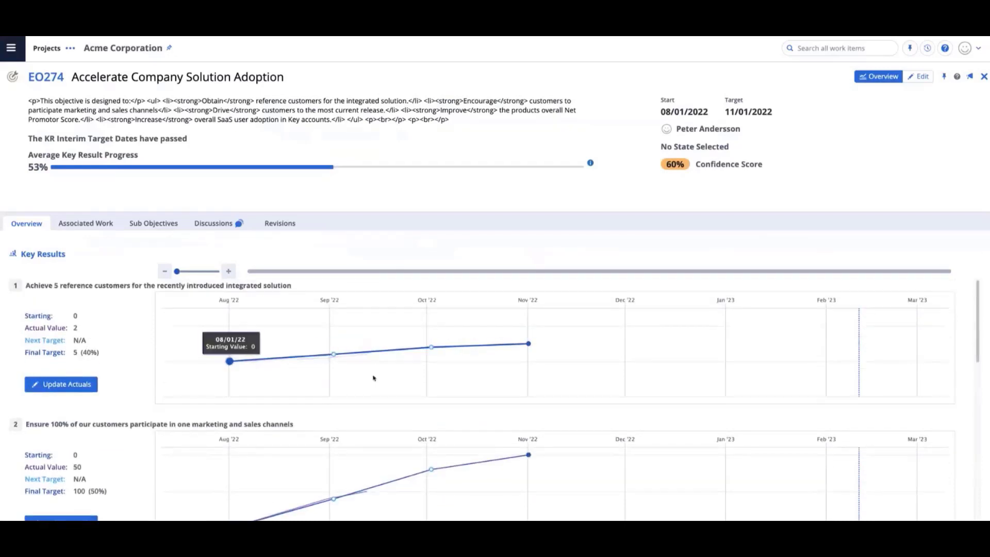
Inspect the starting, interim target, final target and actual points on the first key result's chart.
mouse_move(230, 363)
mouse_move(528, 346)
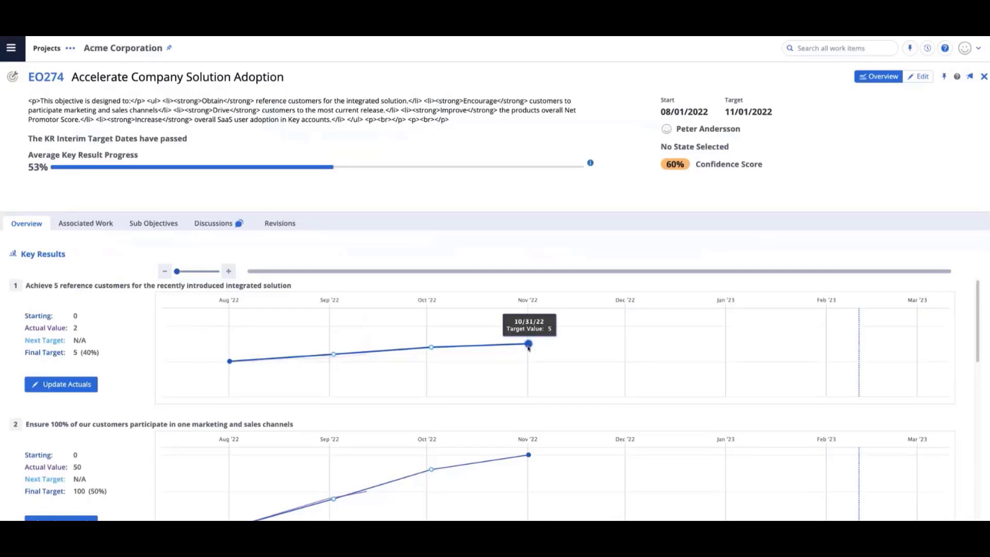
mouse_move(333, 355)
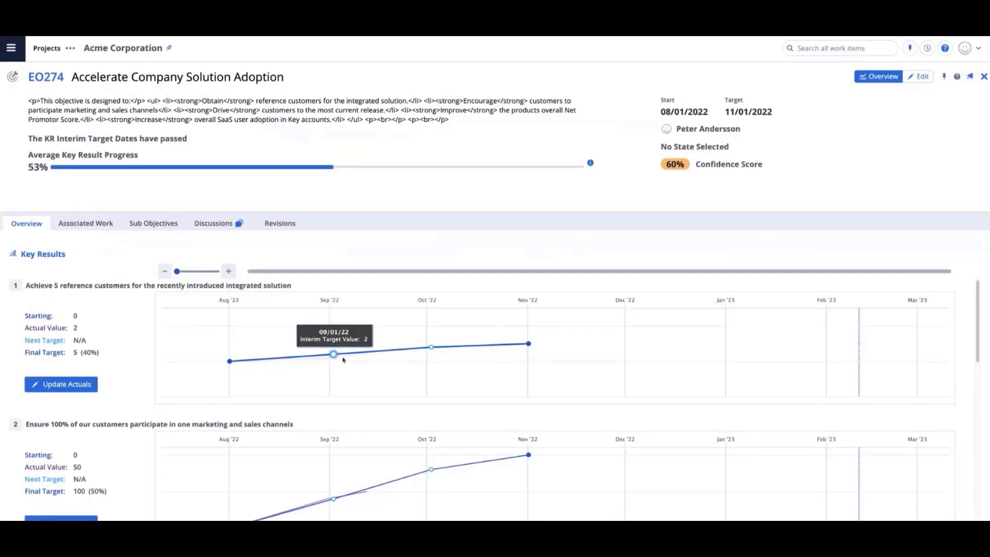
mouse_move(431, 352)
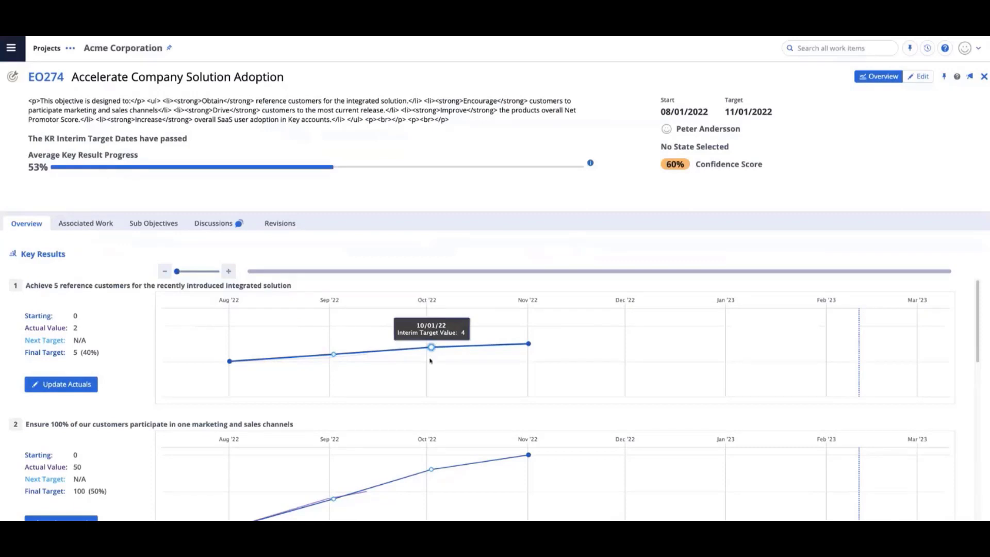
scroll(432, 352, down, 1)
mouse_move(390, 450)
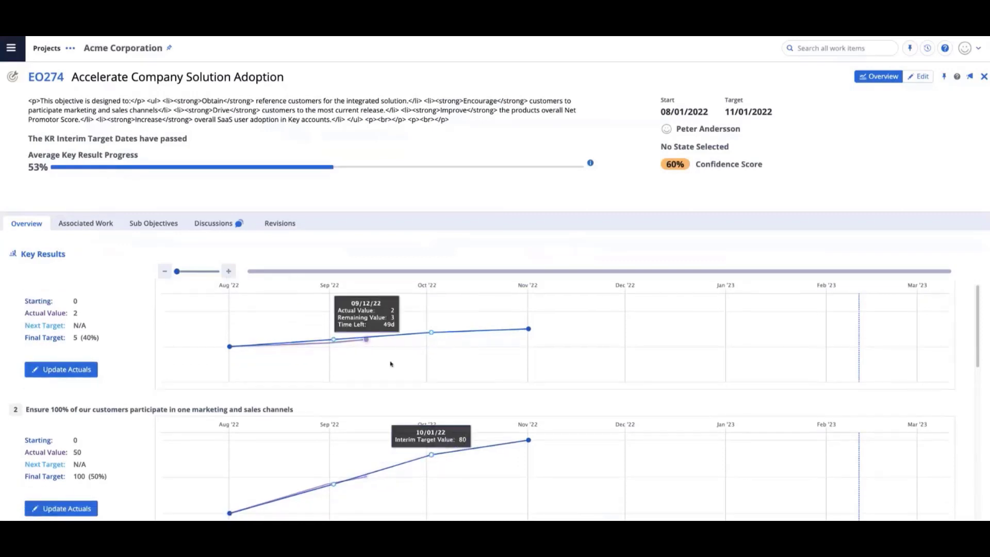
Open EO274 for editing and view its interim target dates without altering them.
click(921, 79)
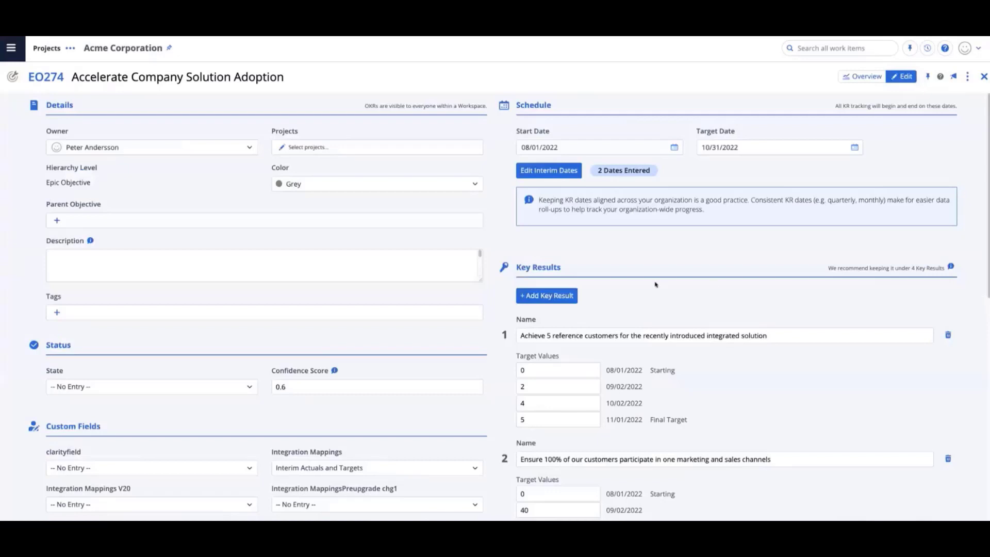
scroll(657, 284, down, 1)
scroll(574, 229, down, 1)
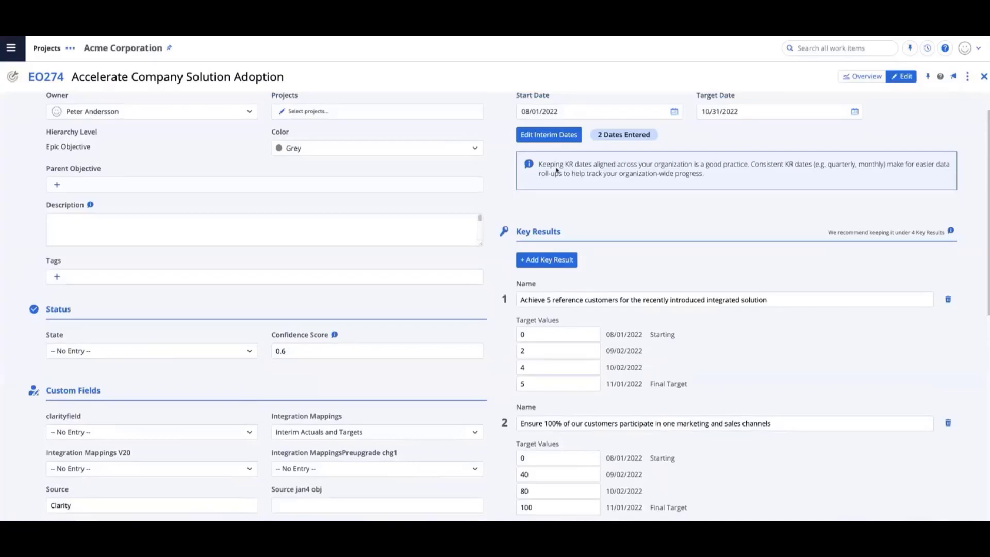
click(551, 136)
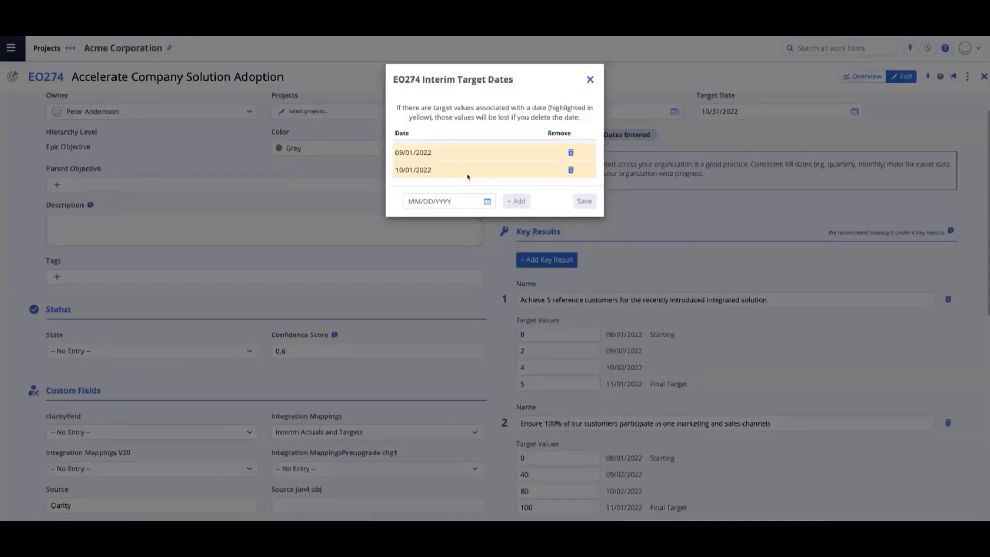
click(590, 79)
Review the dated target values of all five key results in the objective's edit form.
scroll(606, 354, down, 8)
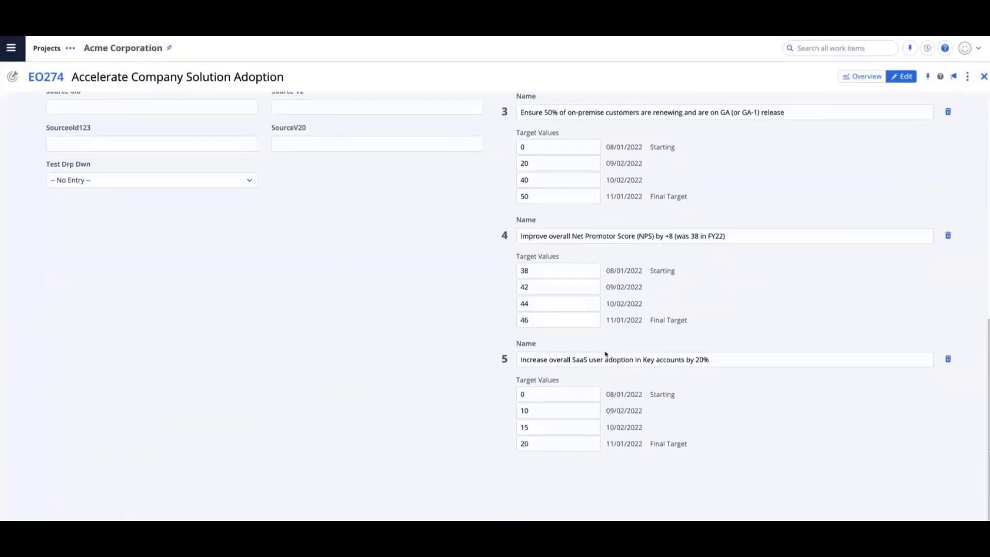
scroll(605, 354, up, 10)
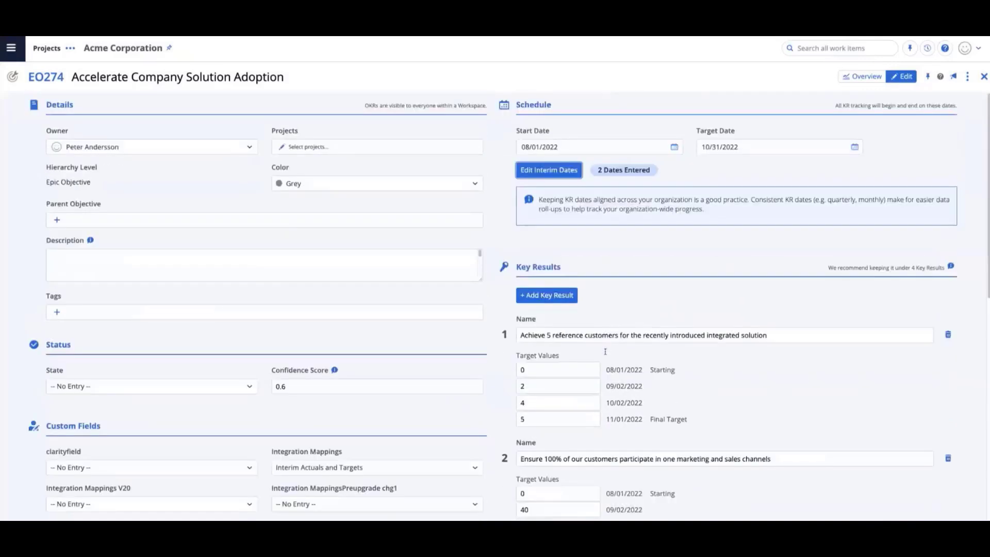
scroll(605, 351, down, 1)
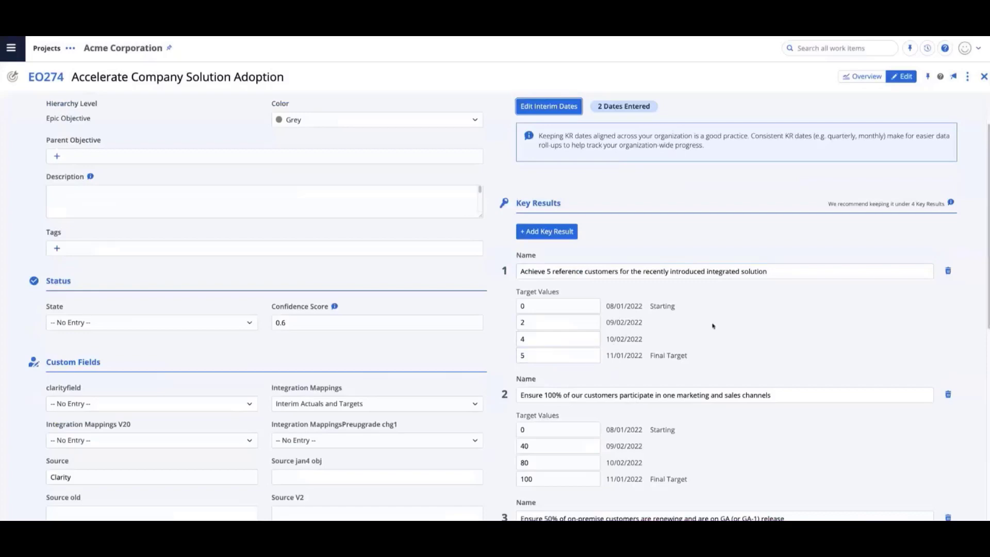
scroll(670, 328, down, 5)
scroll(712, 326, down, 3)
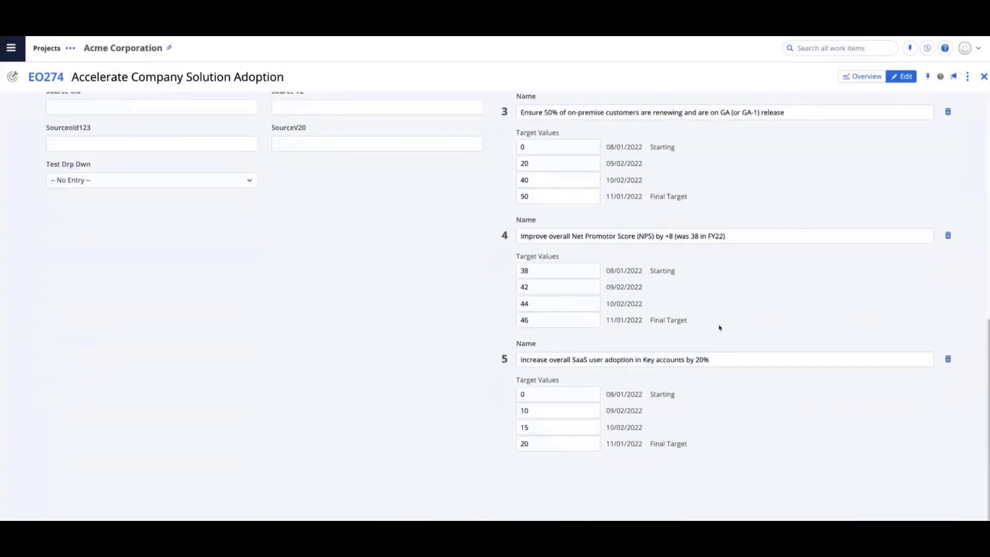
scroll(735, 307, up, 3)
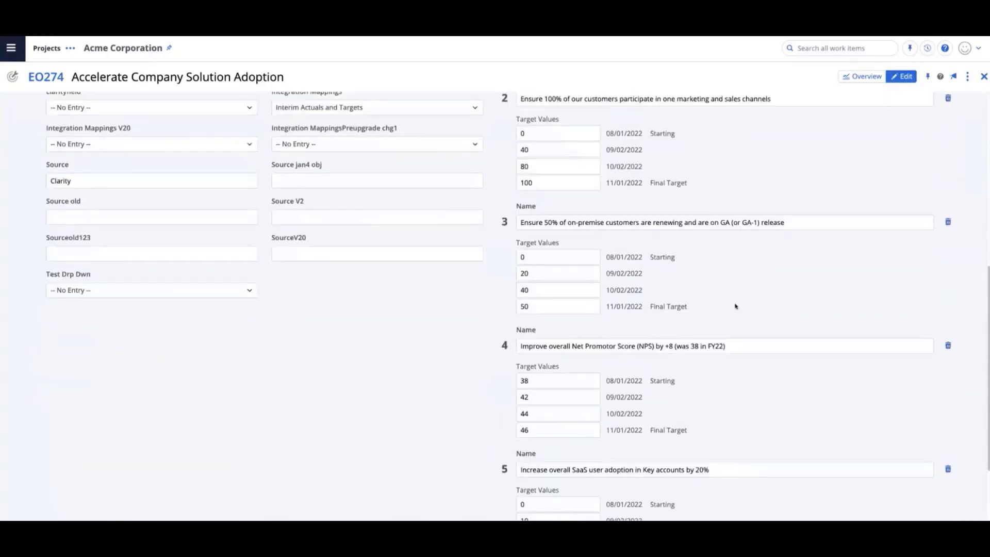
scroll(735, 307, up, 3)
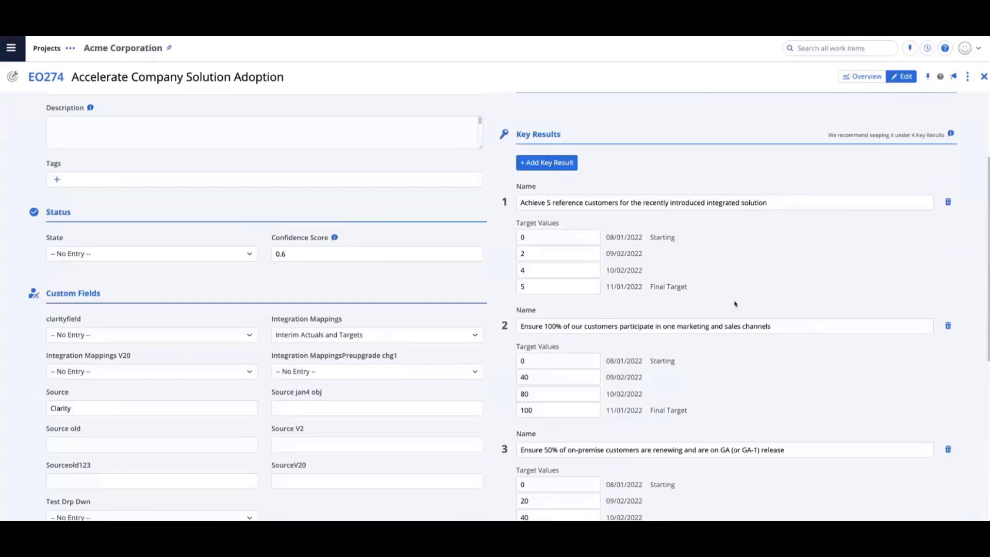
Return to the objective's overview and check the starting and final target points of key result 1.
click(866, 77)
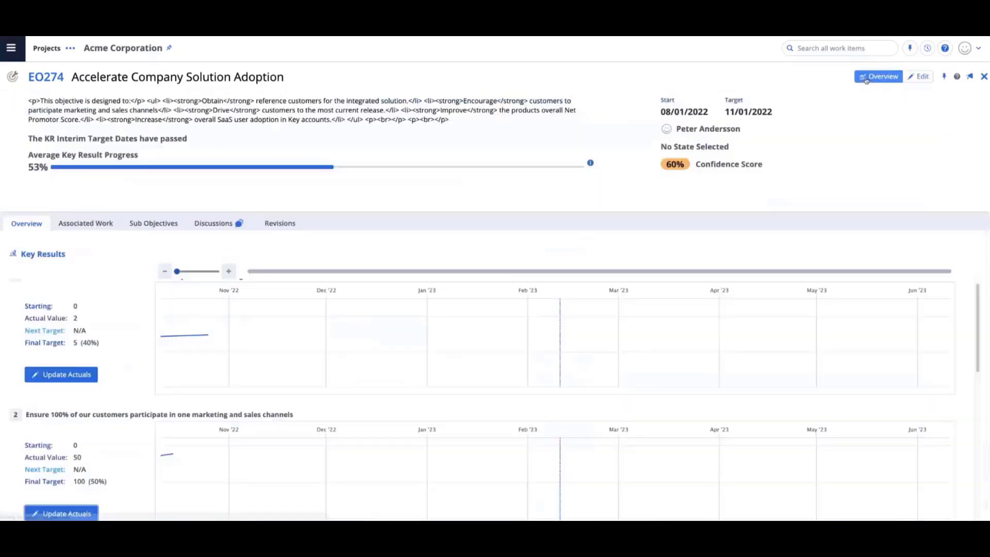
scroll(433, 304, down, 5)
scroll(121, 335, up, 10)
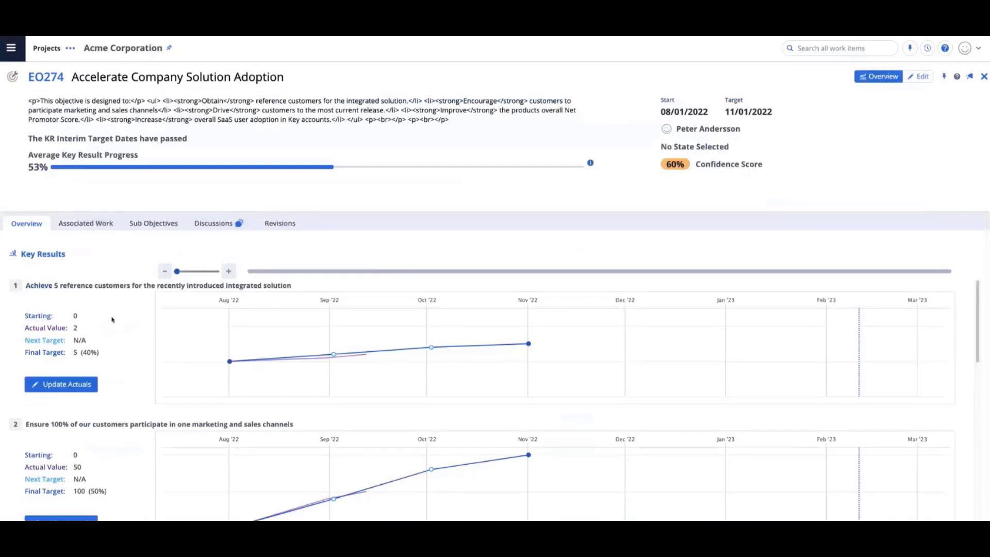
mouse_move(229, 361)
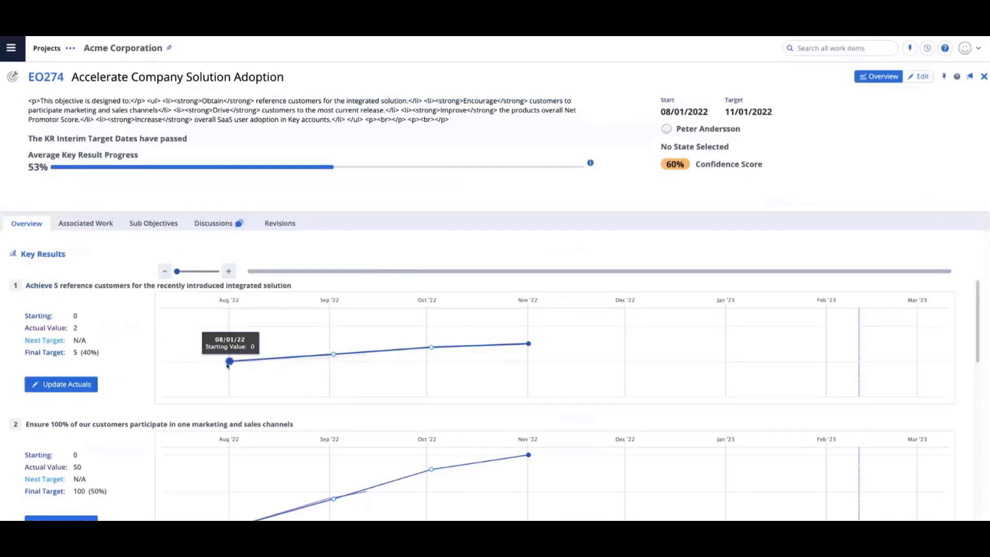
mouse_move(529, 343)
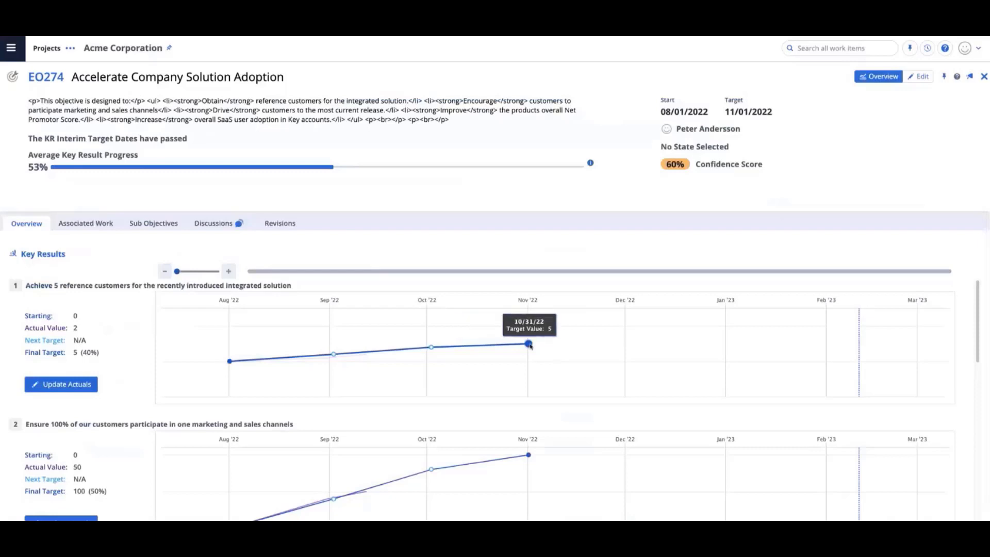
Review the dated actual values recorded for key result 1, "Achieve 5 reference customers", and close the list.
click(65, 385)
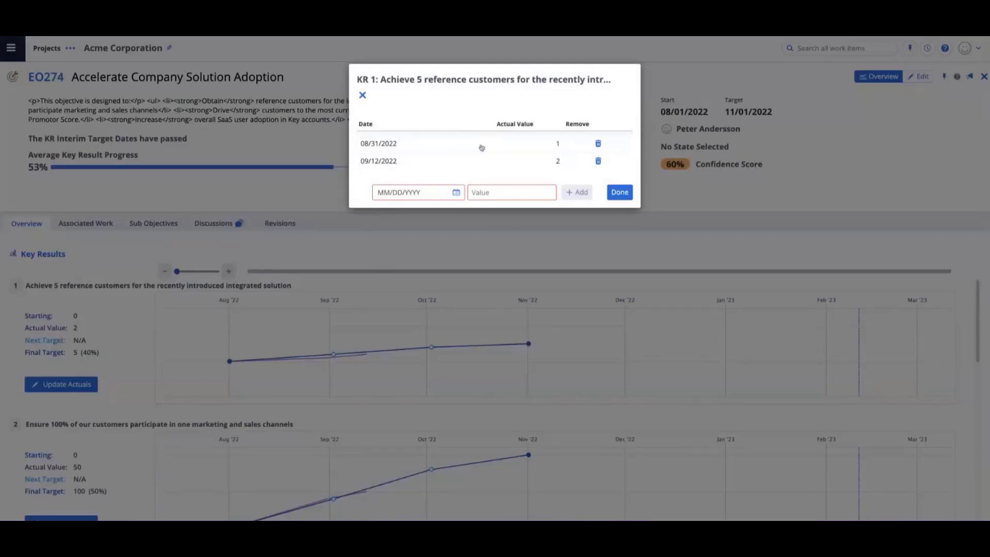
click(453, 159)
click(562, 143)
click(427, 142)
click(544, 147)
click(439, 166)
click(517, 167)
click(471, 165)
click(619, 193)
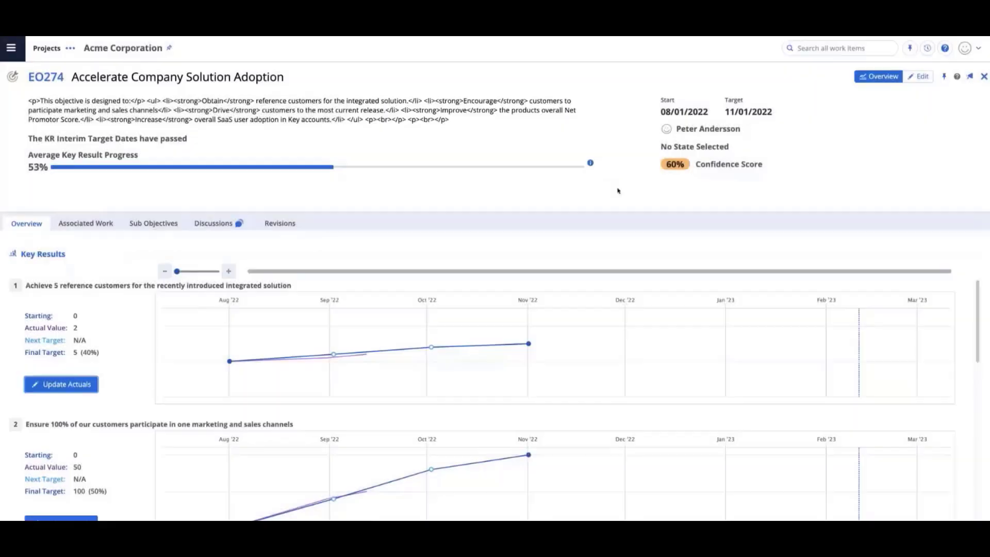
Compare actual values with interim targets on the charts of key results 1 and 2, and look over the following charts.
mouse_move(328, 363)
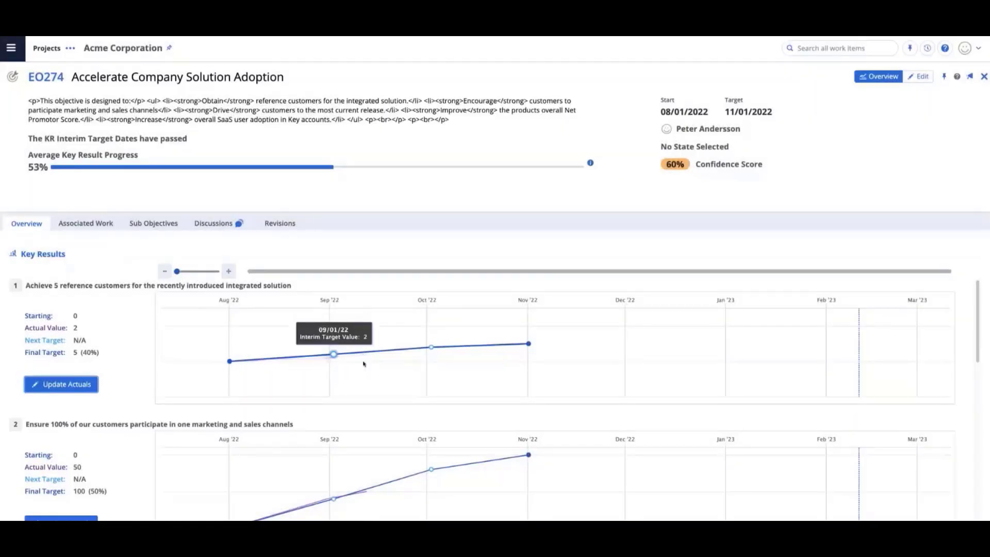
mouse_move(365, 360)
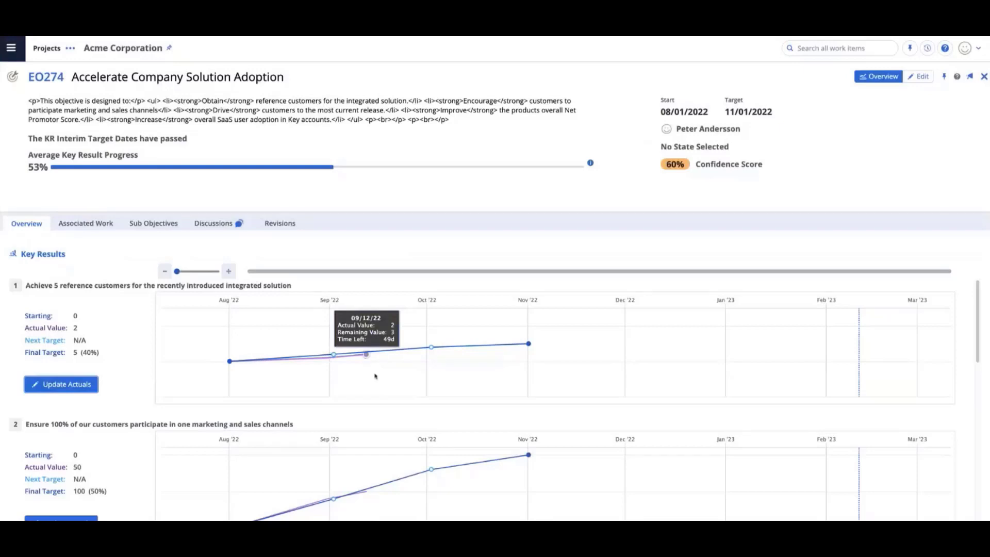
scroll(375, 376, down, 2)
mouse_move(336, 403)
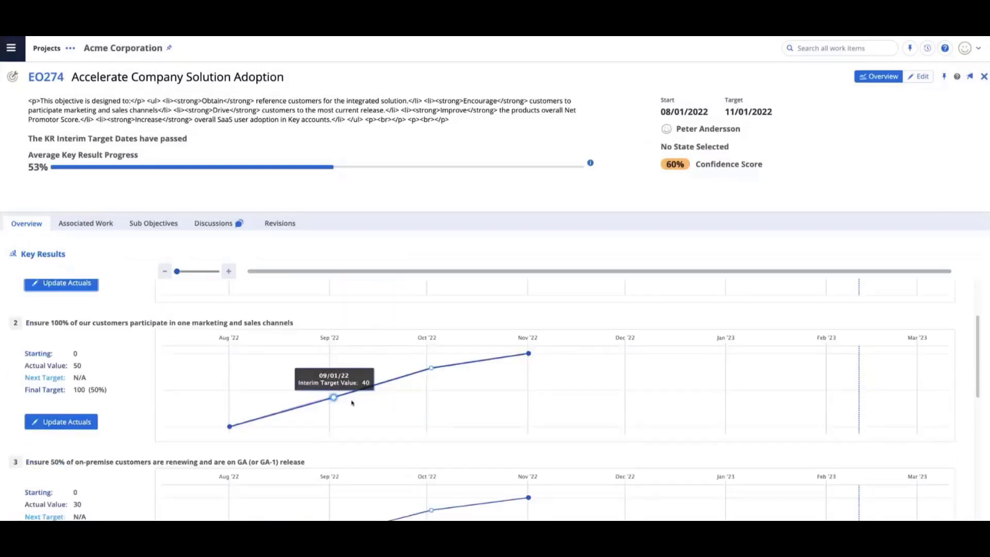
mouse_move(365, 391)
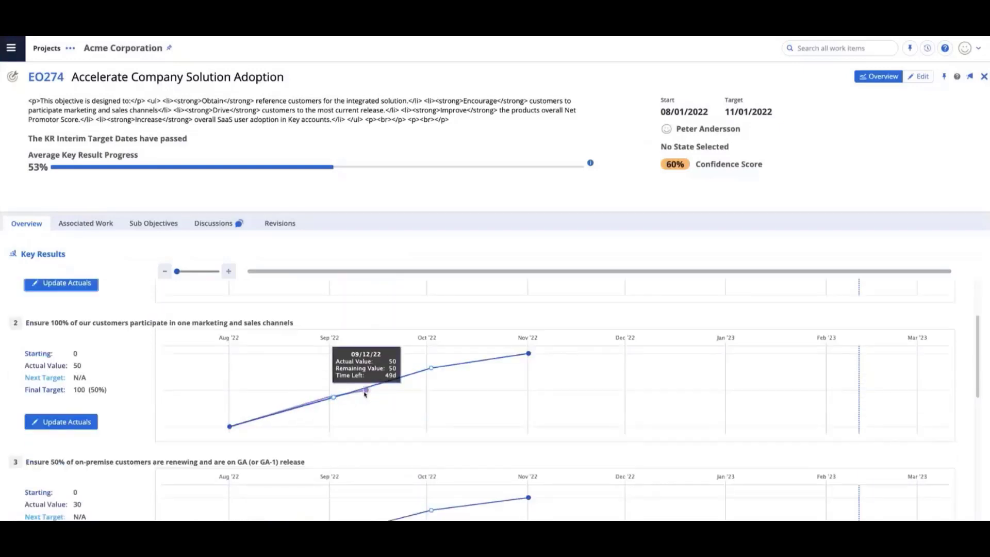
scroll(365, 393, down, 4)
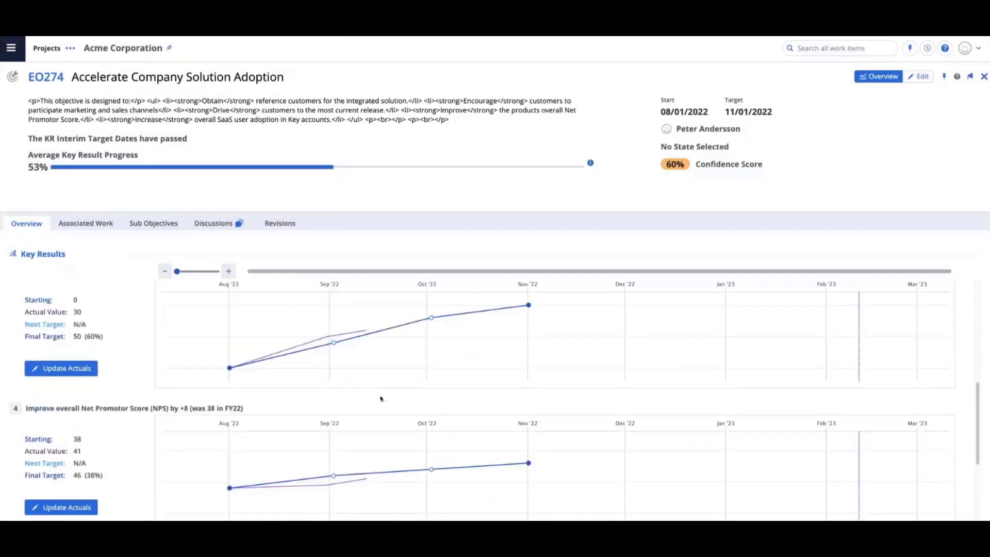
Look over the charts of all five key results, check the starting points, and close the objective.
scroll(380, 398, down, 2)
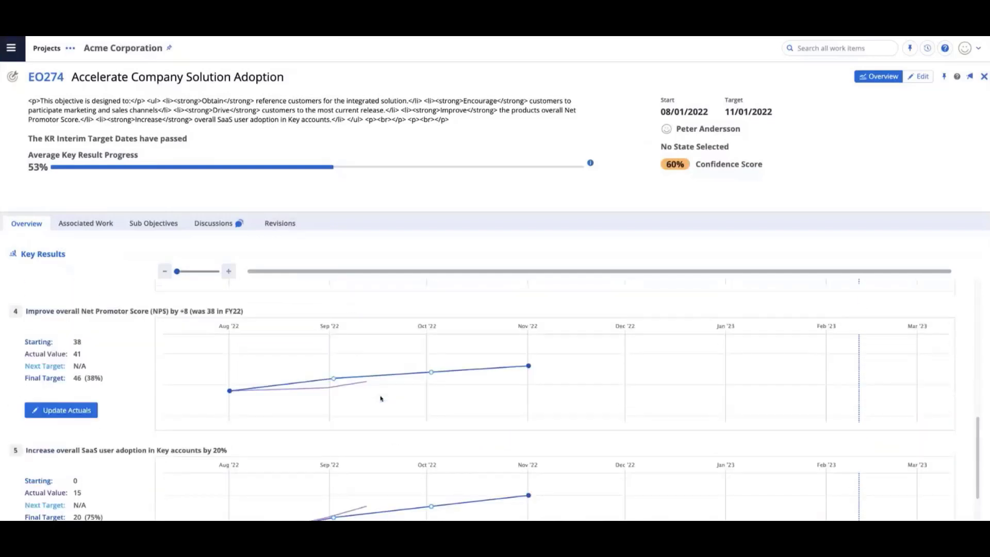
scroll(381, 397, up, 9)
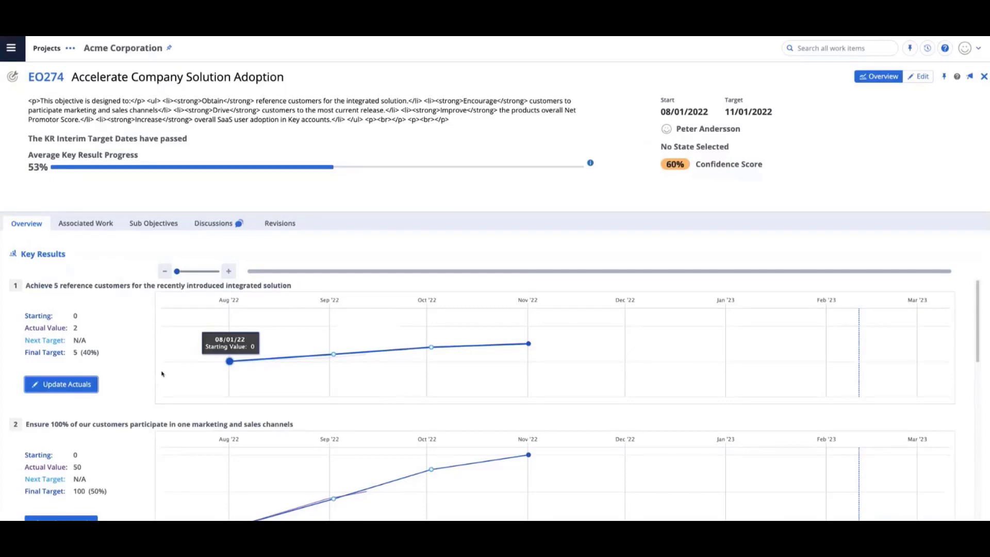
scroll(162, 373, down, 1)
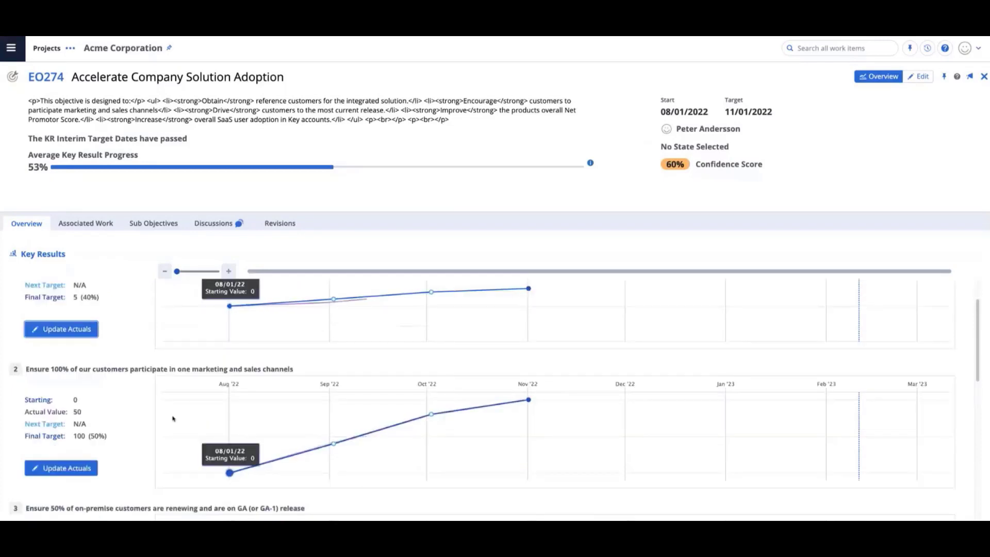
scroll(173, 417, down, 1)
scroll(173, 417, down, 1)
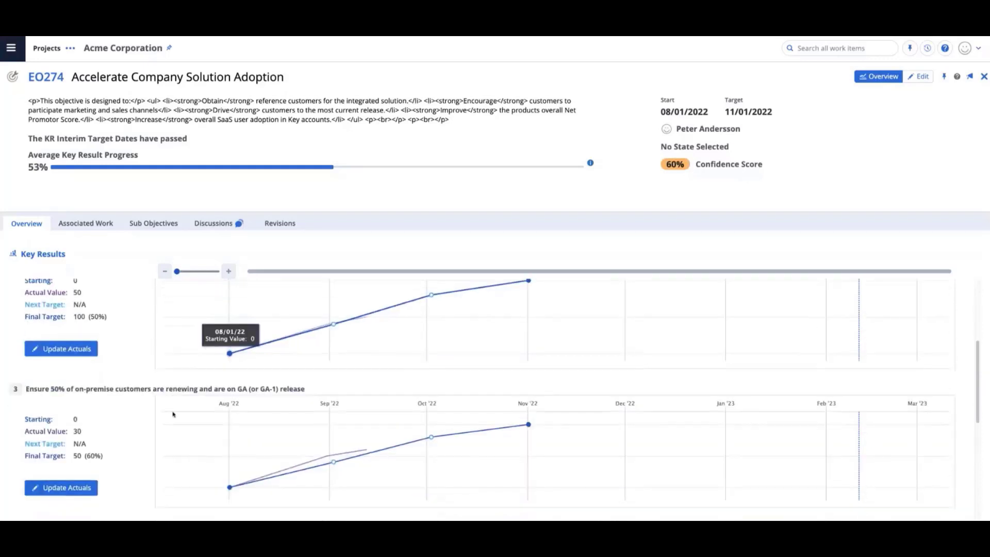
scroll(173, 415, up, 4)
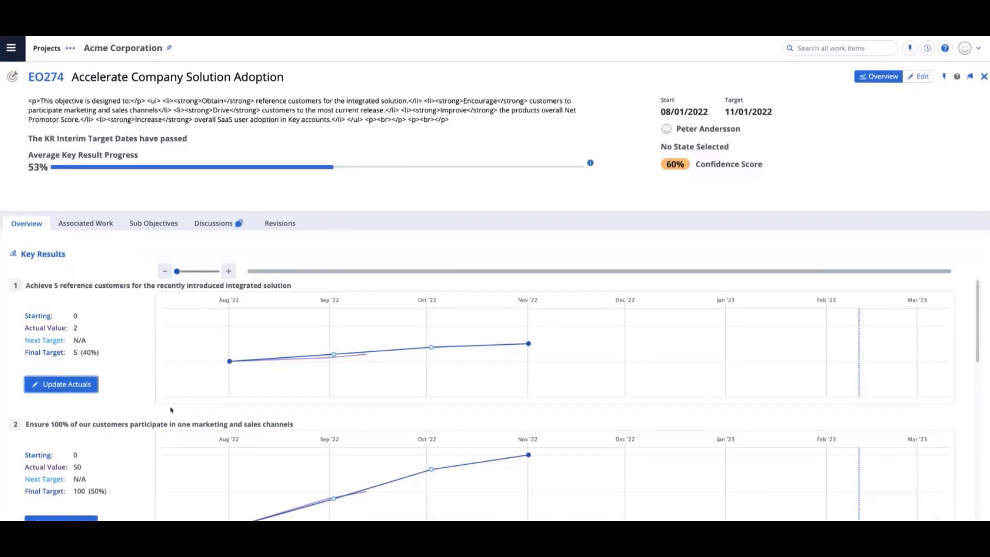
mouse_move(230, 360)
mouse_move(182, 314)
click(982, 76)
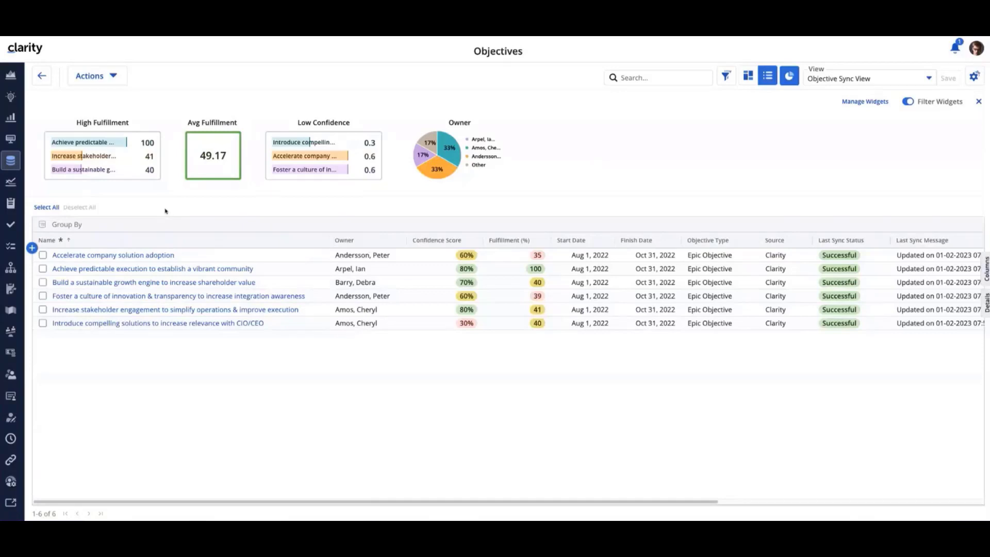
Switch to Clarity, open the objective "Accelerate company solution adoption" and show the target values of its "Achieve 5 reference customers" key result.
click(110, 256)
click(110, 257)
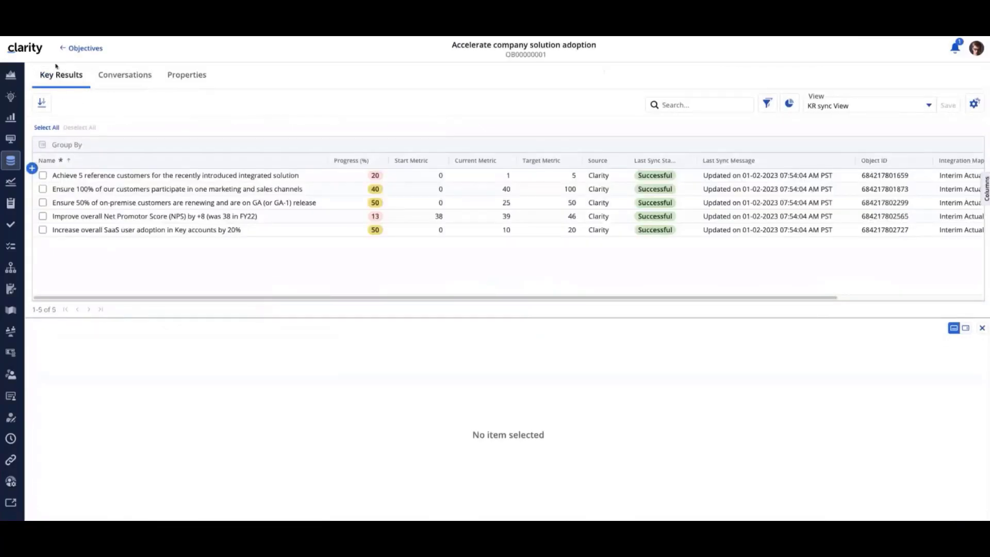
click(124, 176)
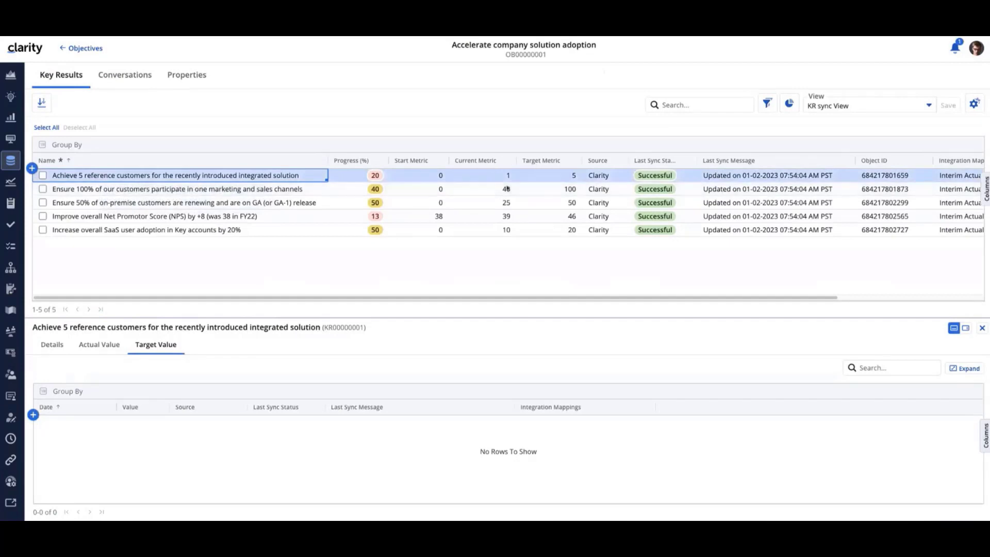
click(121, 175)
click(162, 349)
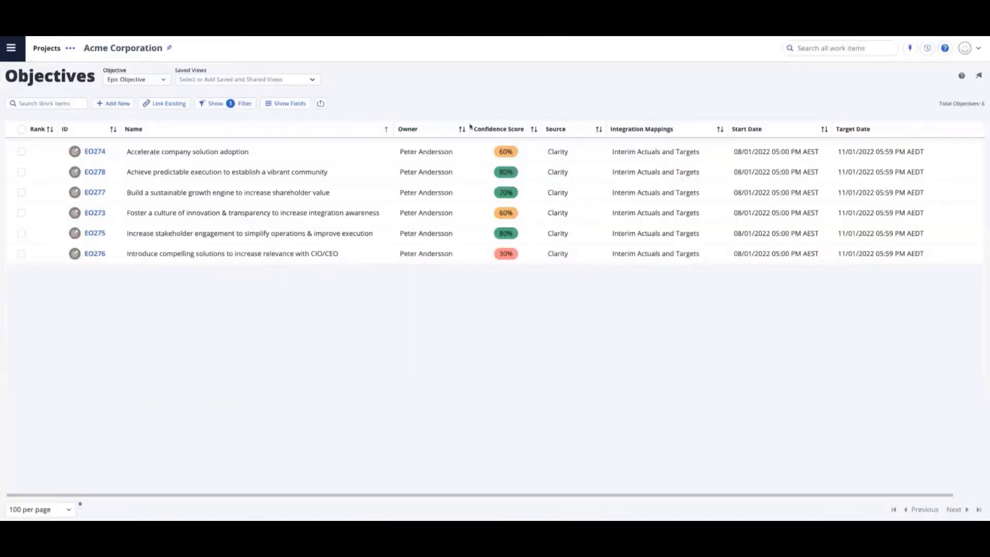
Switch to Rally and check the interim target values of EO274's key results in its edit form.
click(95, 151)
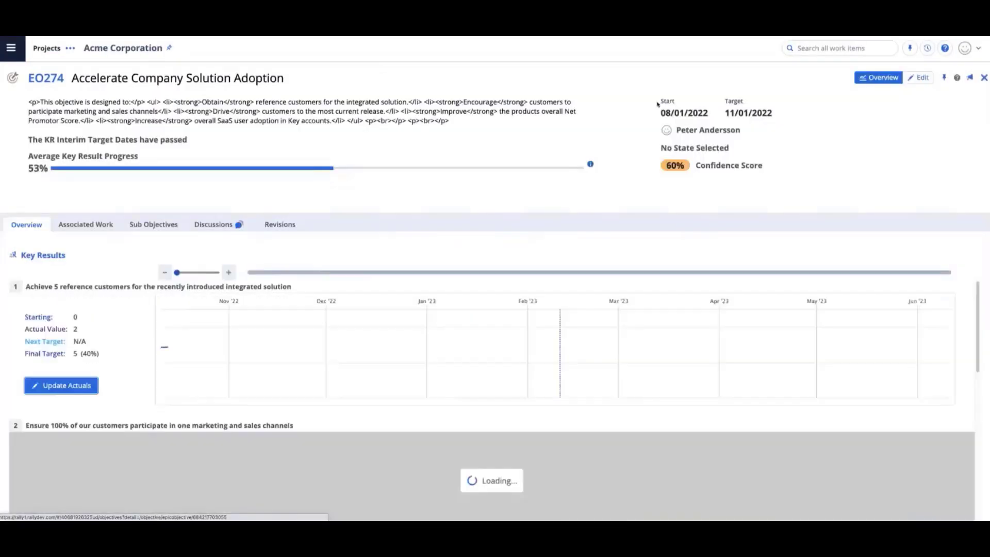
click(920, 77)
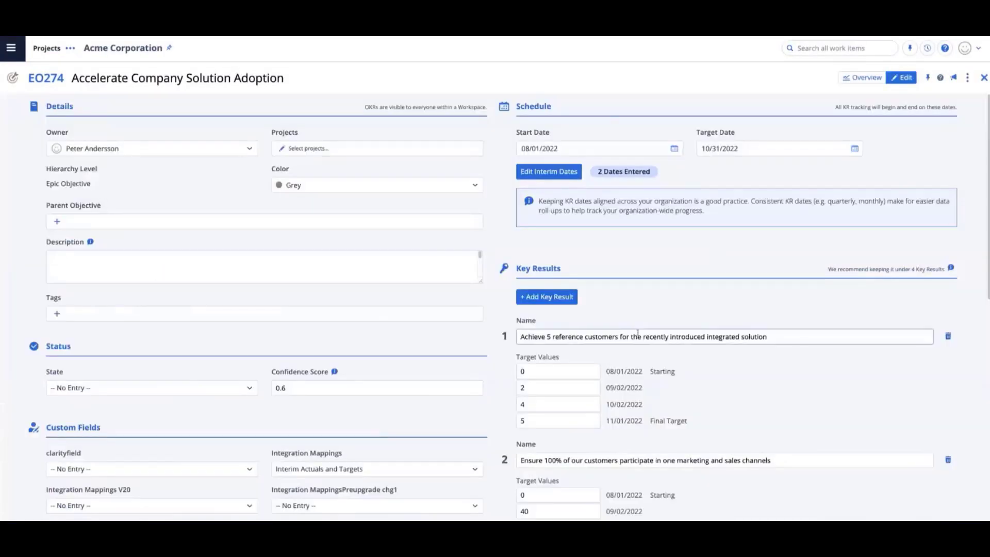
scroll(646, 353, down, 1)
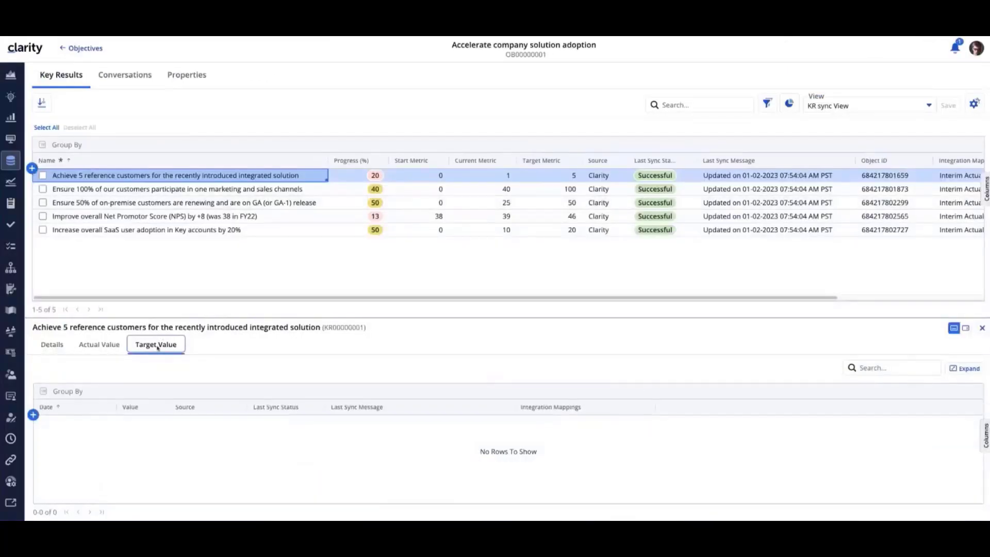
Switch to Clarity, check the target values of key results 2 to 4, and show the actual values of "Achieve 5 reference customers".
click(156, 189)
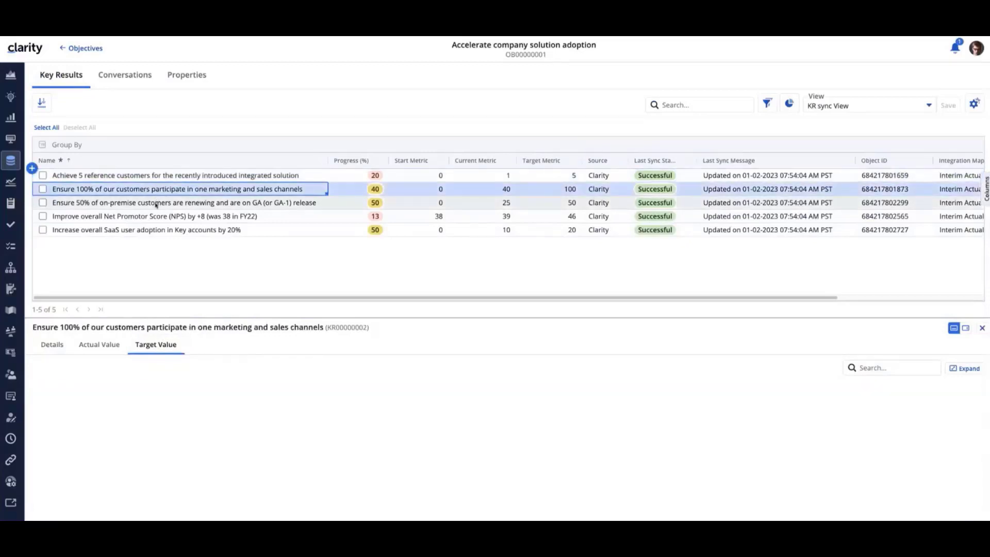
click(156, 203)
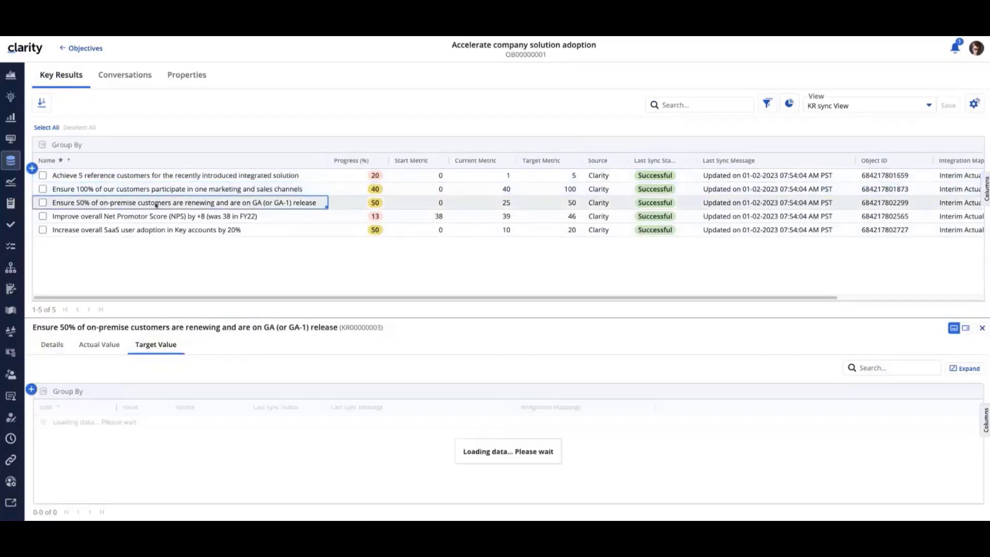
click(156, 217)
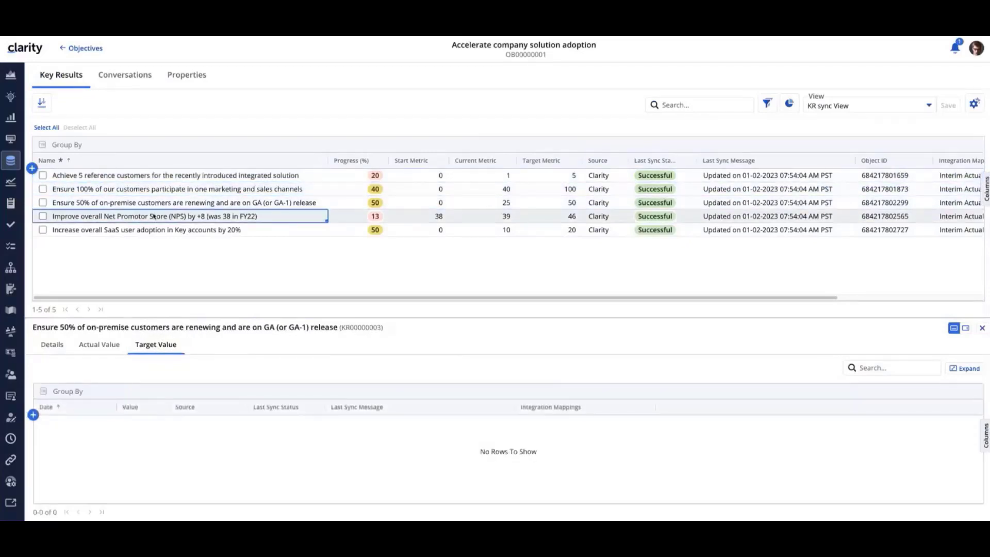
click(155, 175)
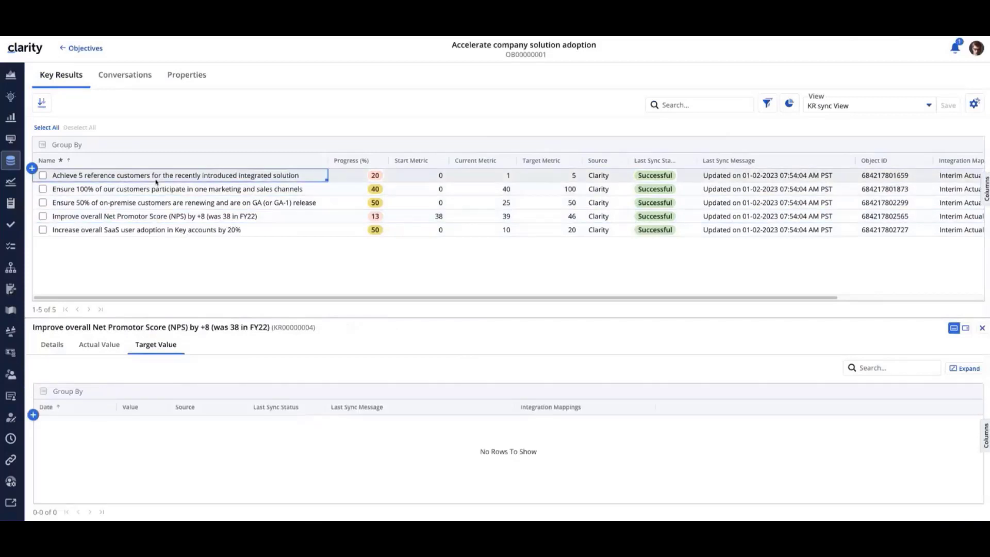
click(98, 346)
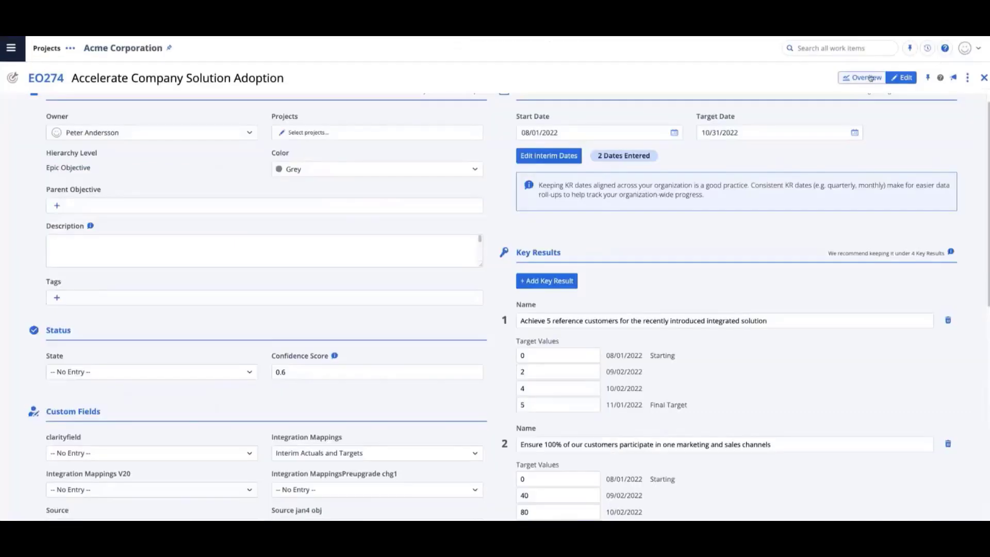
Switch to Rally, check the dated actual values of key result 1 from EO274's overview, and close the list.
click(870, 78)
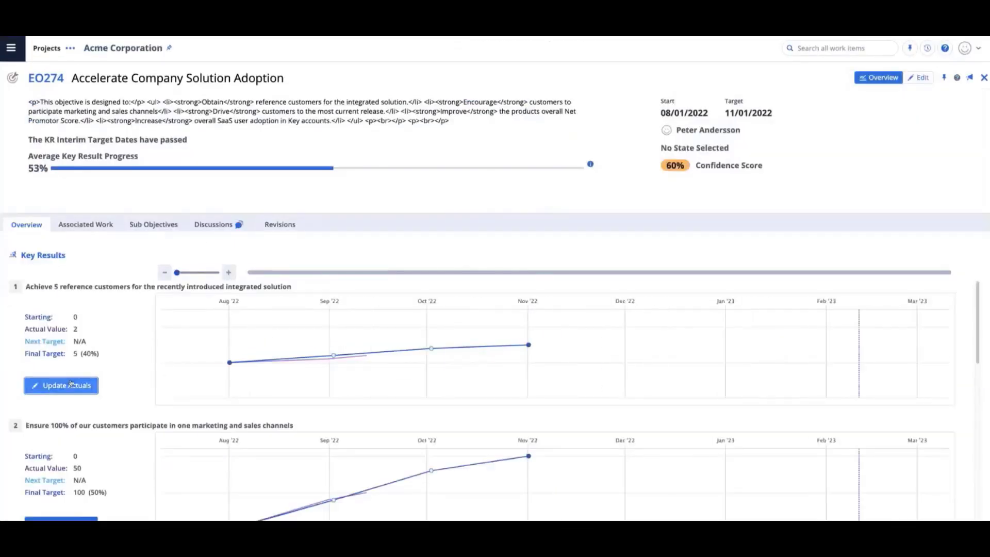
click(60, 385)
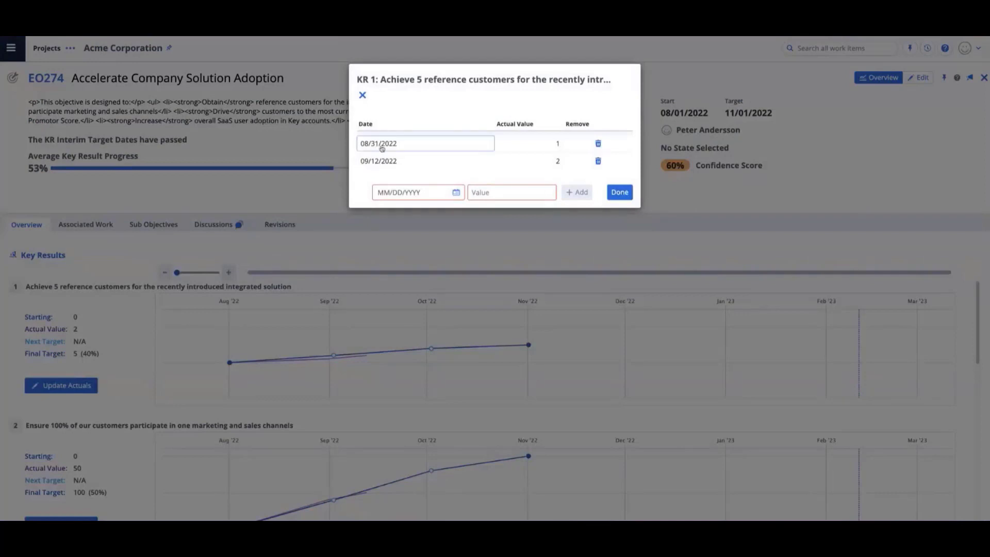
click(544, 145)
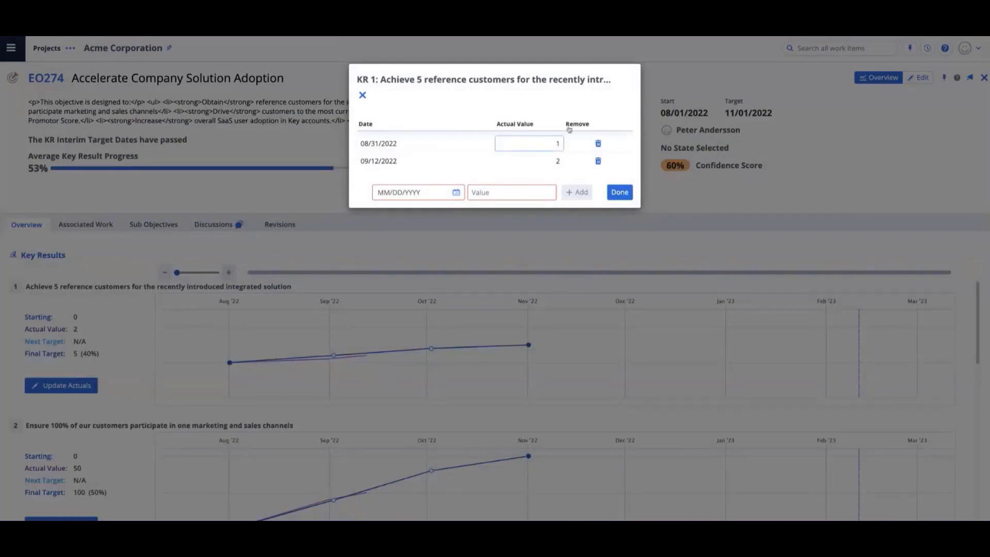
click(363, 95)
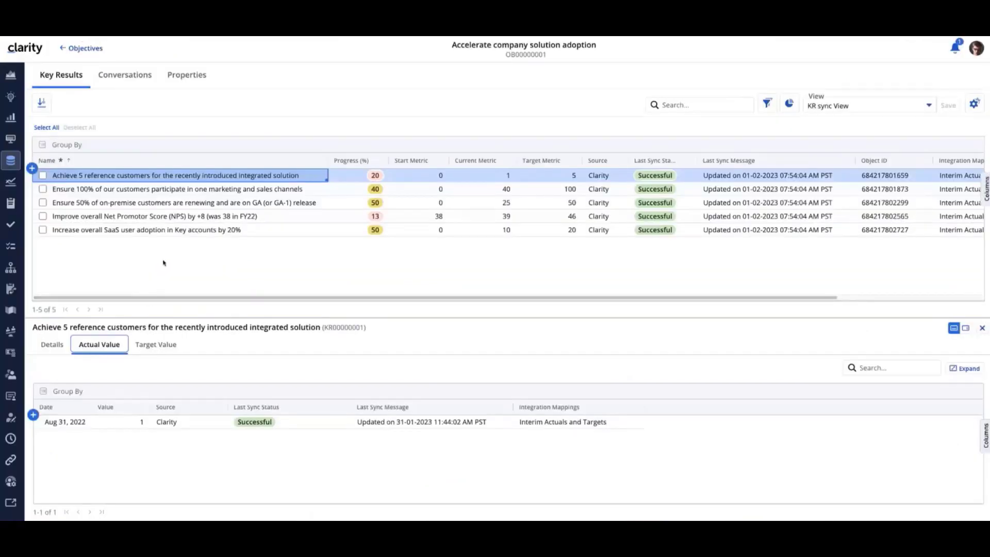
Switch to Clarity, review the actual values of key results 2 and 3, and reselect "Achieve 5 reference customers".
click(147, 190)
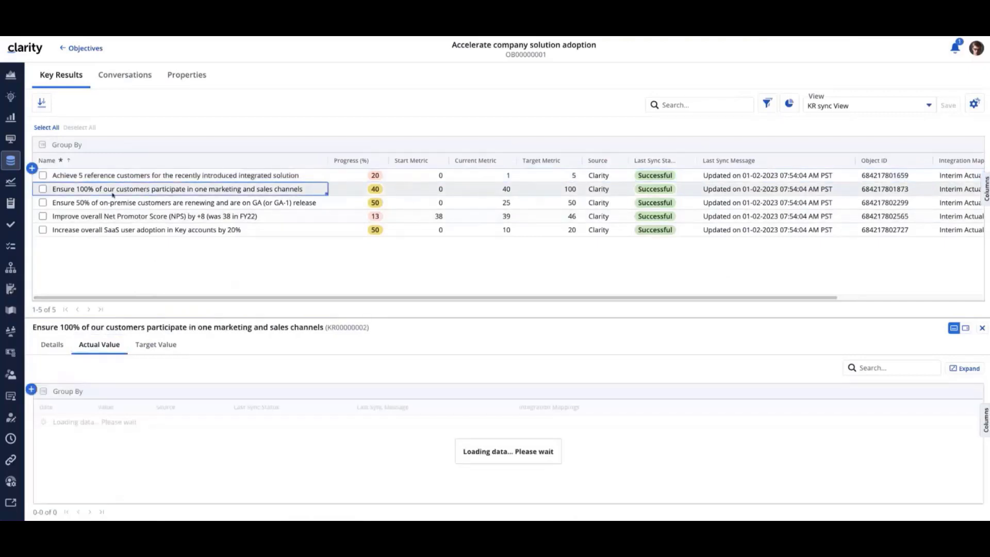
click(76, 204)
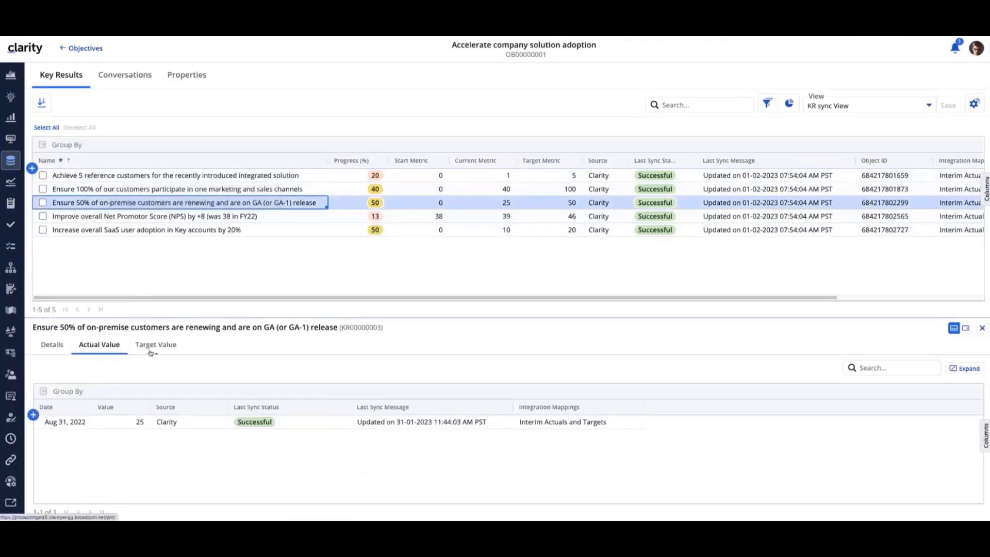
click(160, 177)
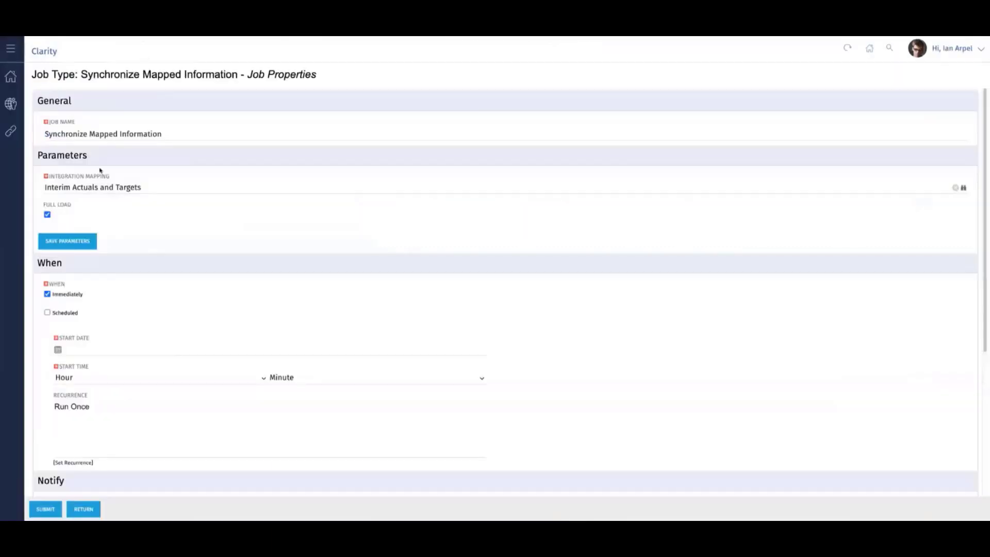
Submit the Synchronize Mapped Information job as an immediate full load of the Interim Actuals and Targets mapping, and open the job log.
click(43, 509)
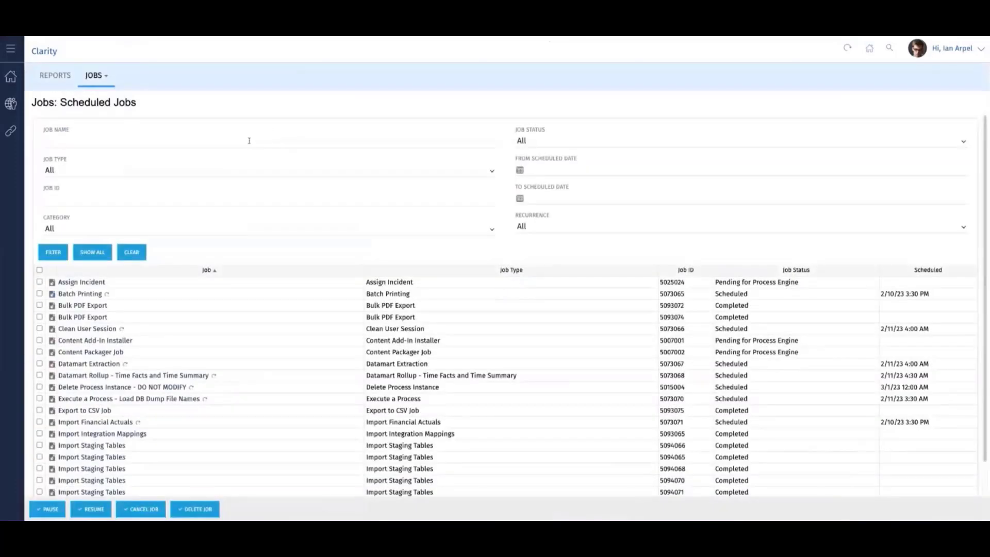
click(96, 76)
click(103, 138)
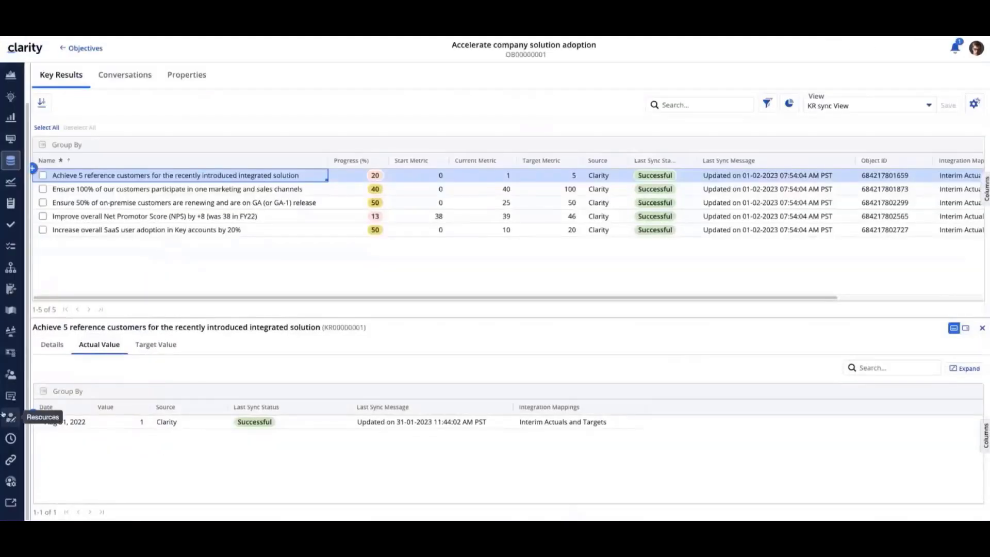
Open the Interim Actuals and Targets integration mapping in administration and review the field mappings of Objectives and the Key Results sub-object.
click(10, 482)
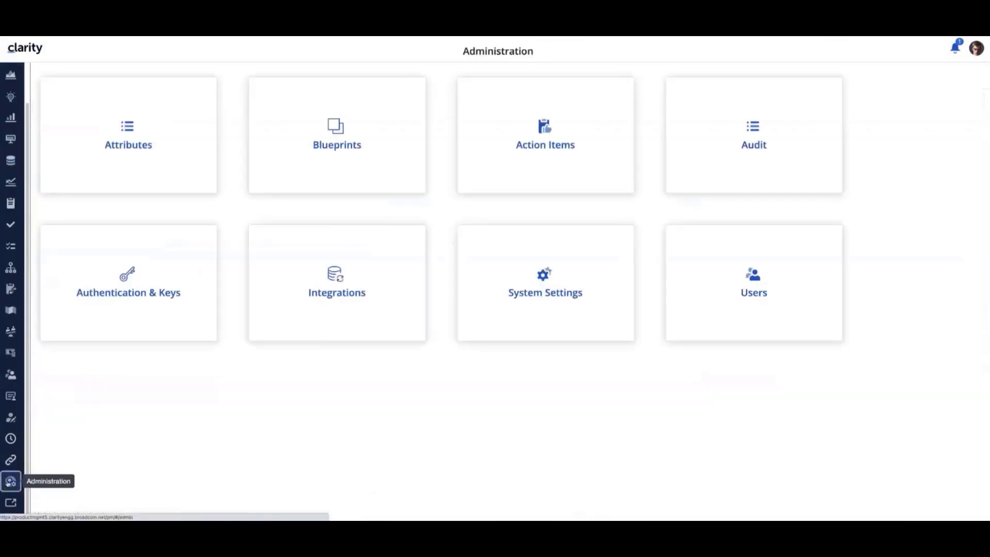
click(345, 298)
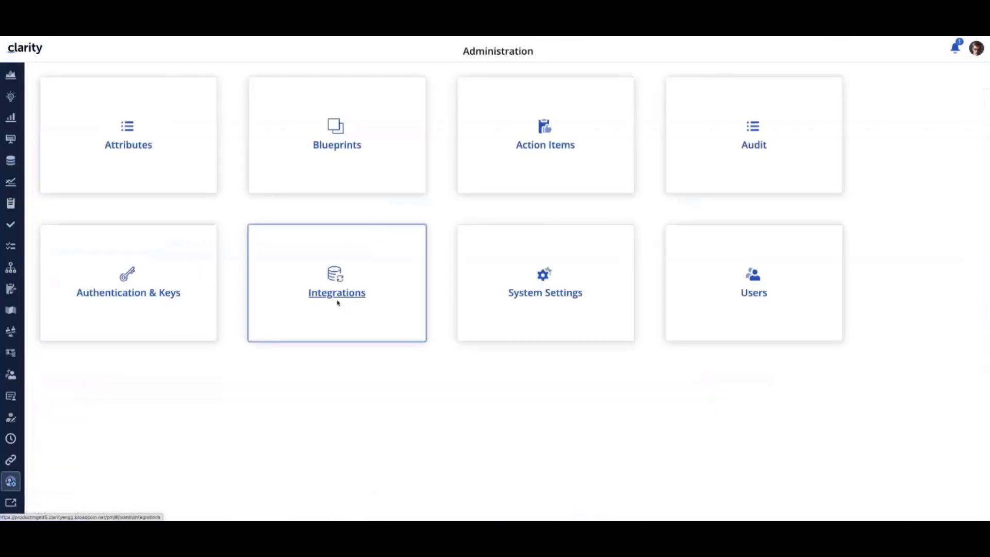
click(97, 175)
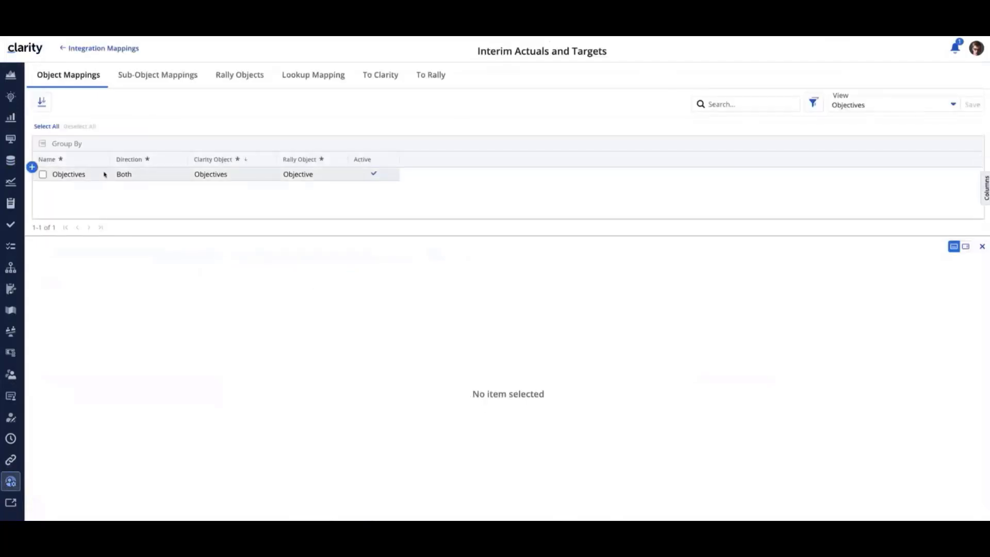
click(82, 175)
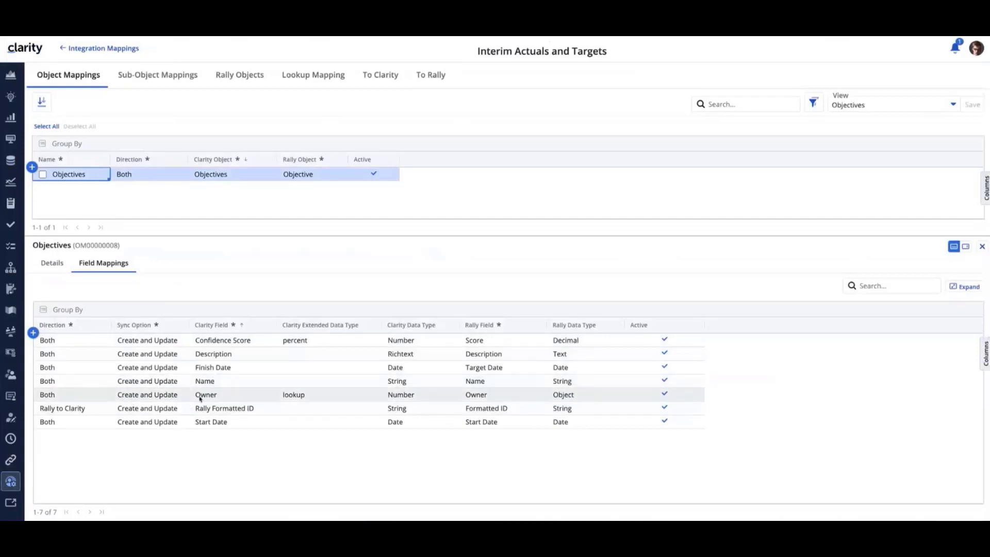
click(152, 77)
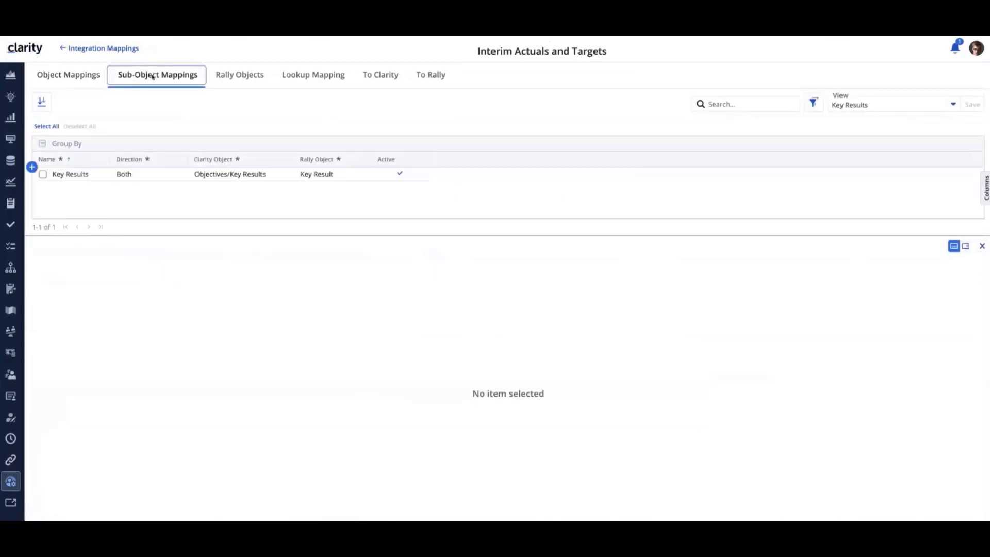
click(145, 175)
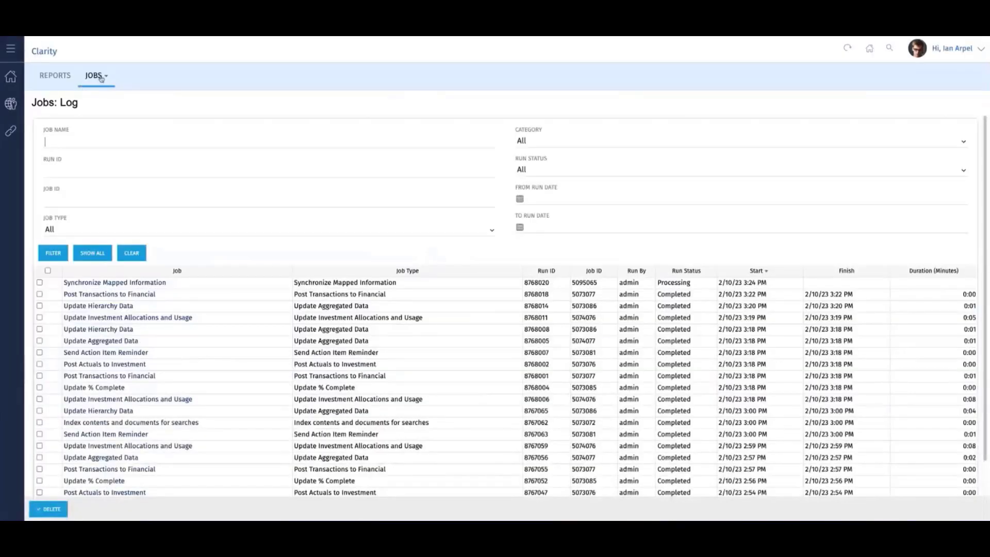
Return to the job log and refresh it to check the Synchronize Mapped Information run.
click(94, 75)
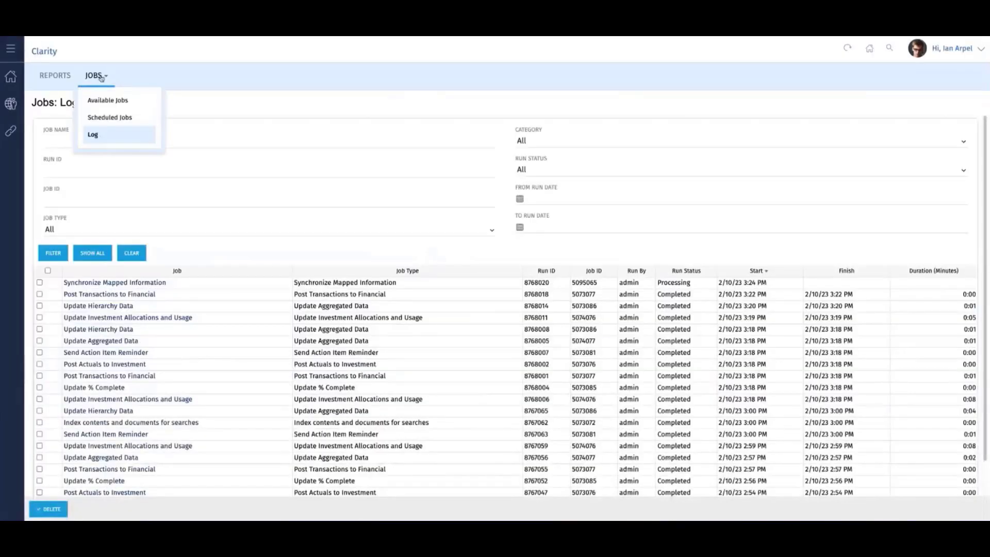
click(98, 133)
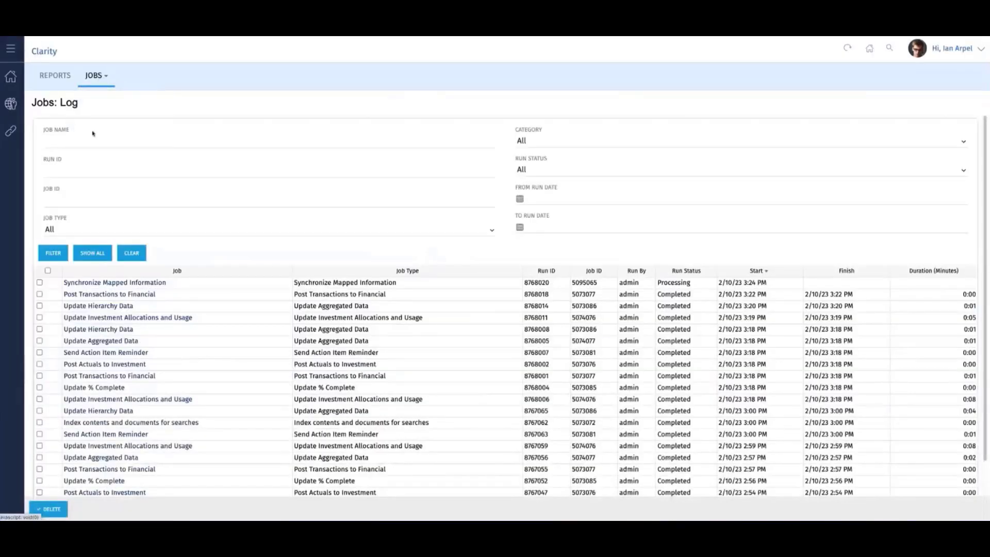
click(847, 49)
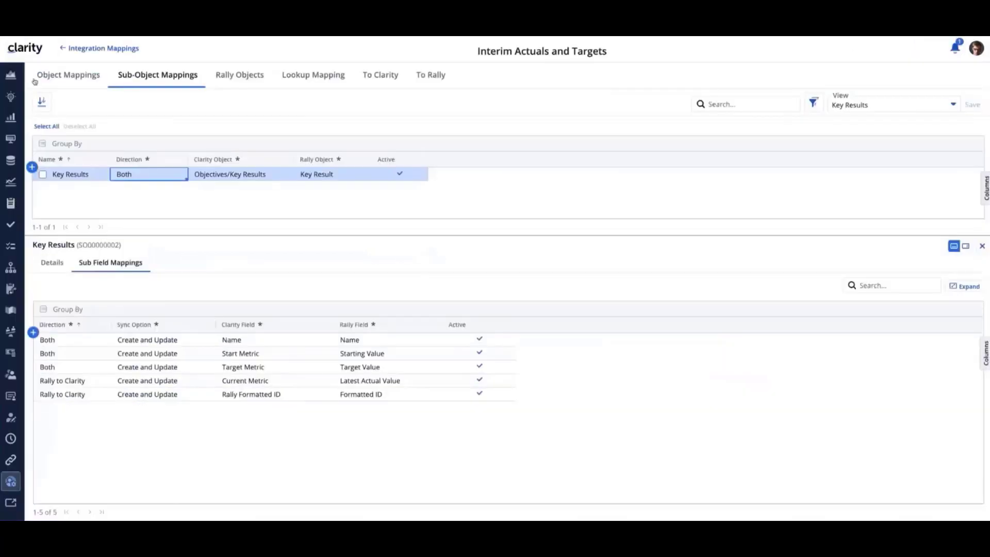
Open the "Accelerate company solution adoption" objective from the custom objects and review the actual values of its first four key results.
click(11, 160)
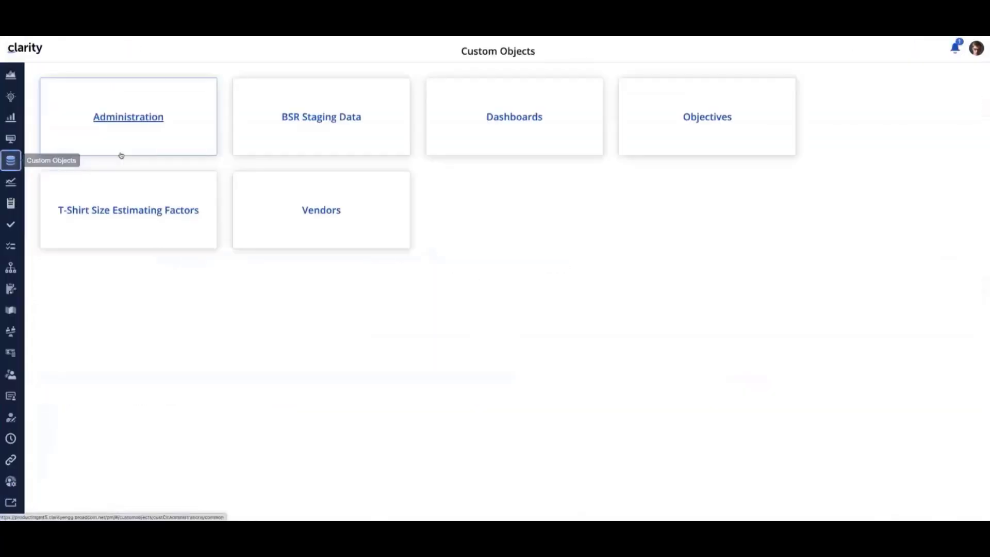
click(688, 123)
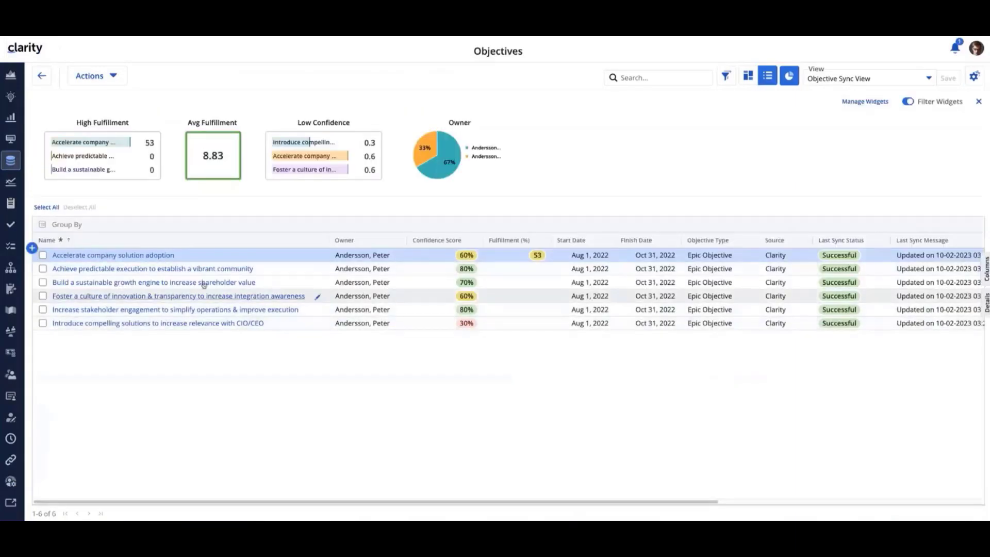
click(110, 255)
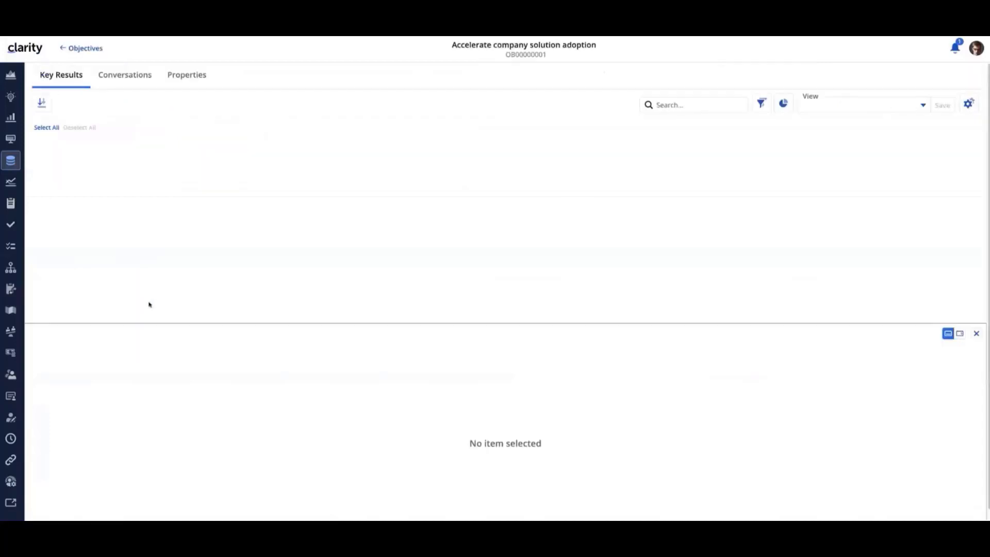
click(90, 178)
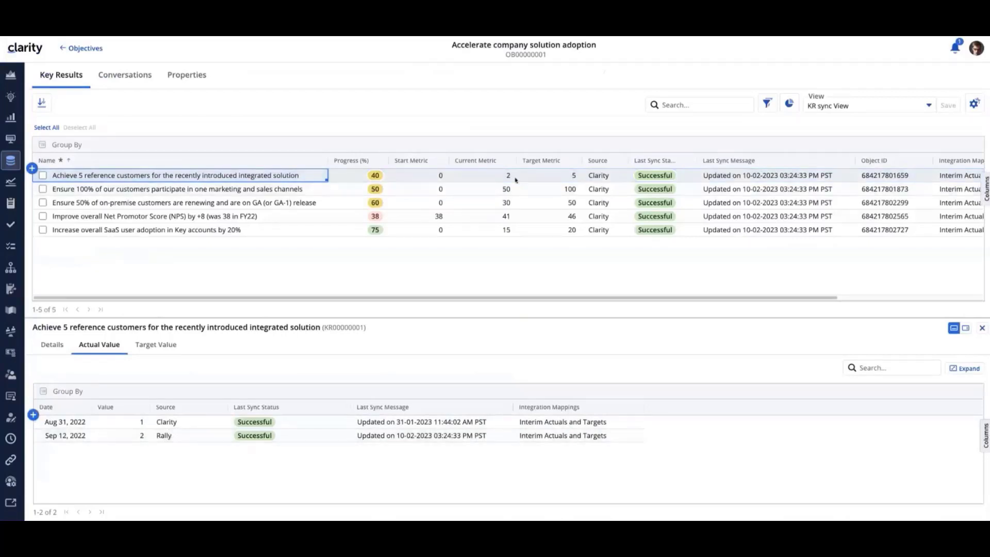
click(195, 189)
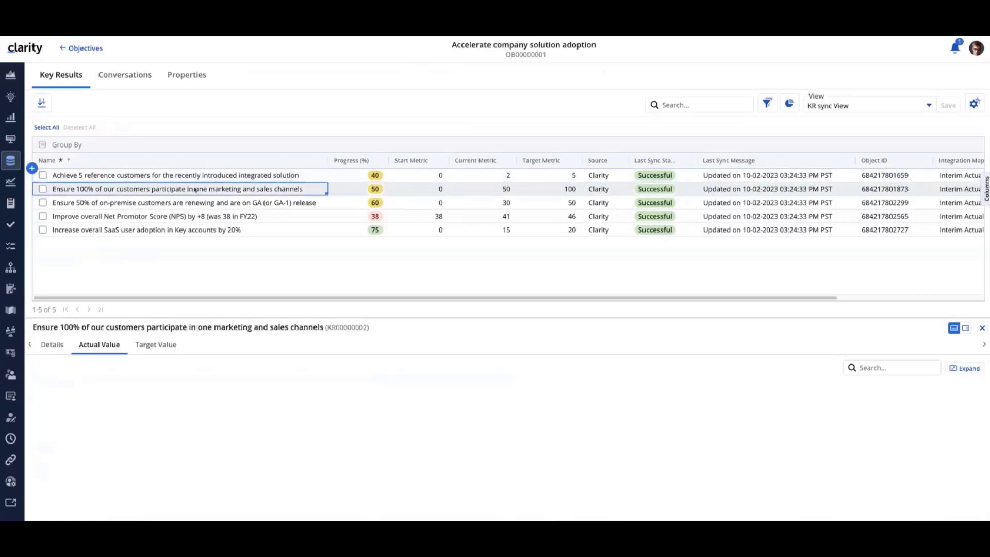
key(Down)
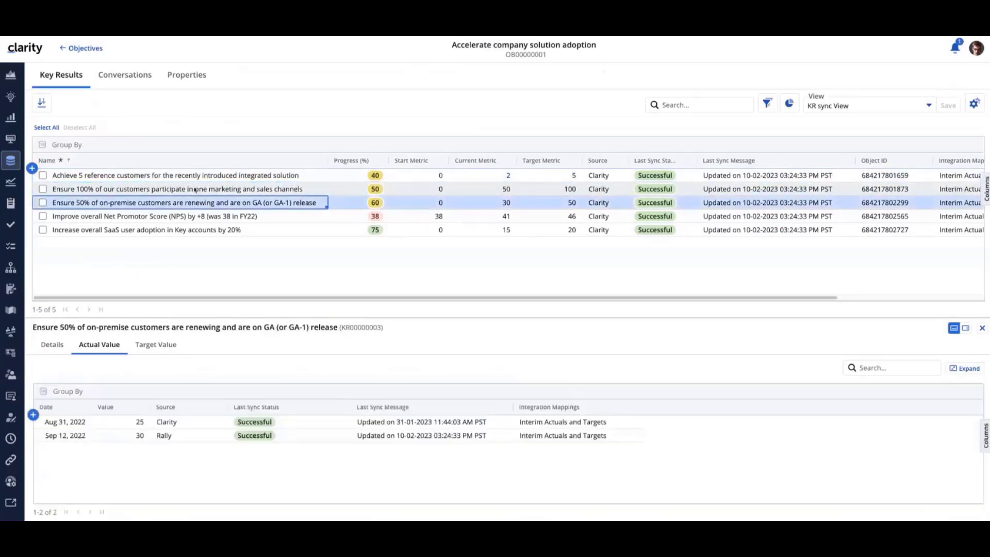
key(Down)
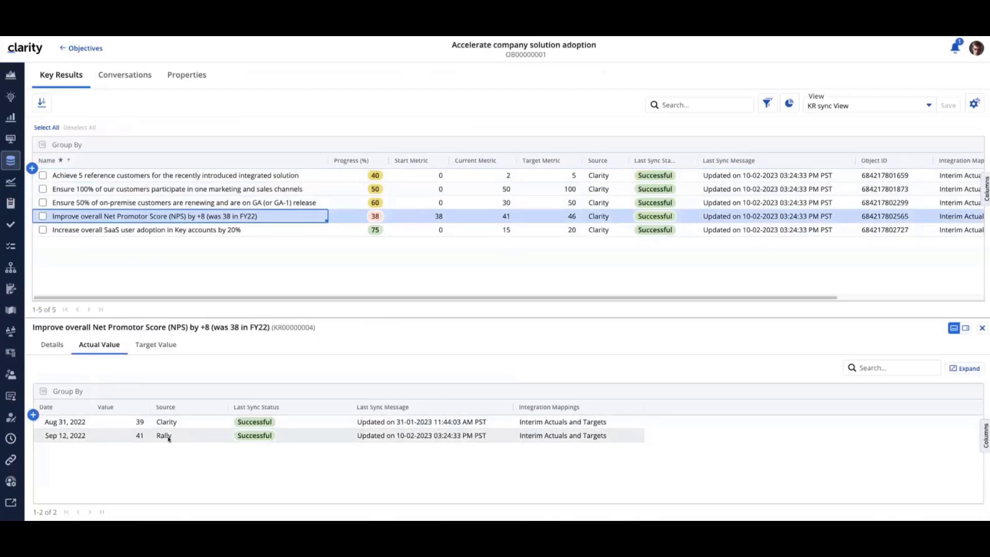
Review the interim target values of the first four key results, finishing on the Net Promotor Score key result.
click(157, 347)
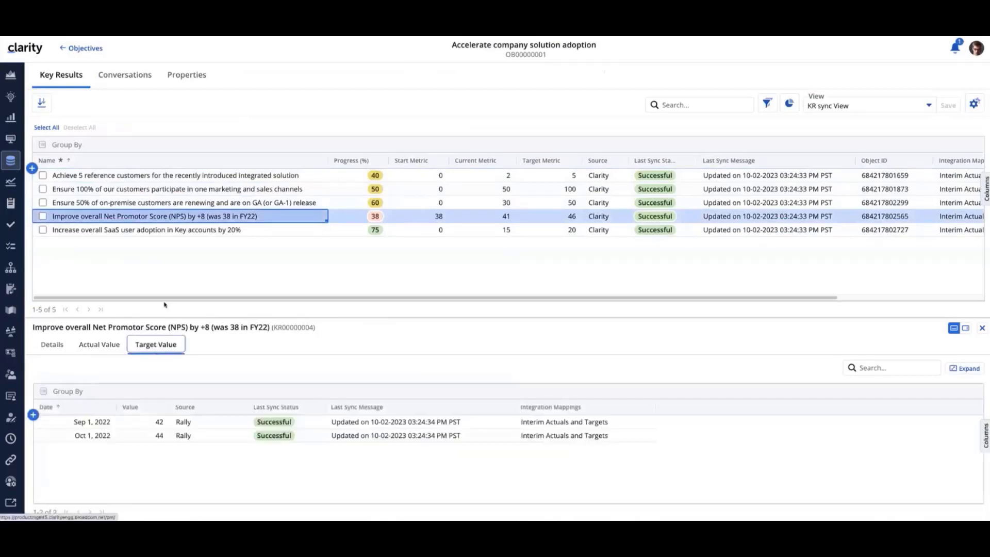
click(145, 178)
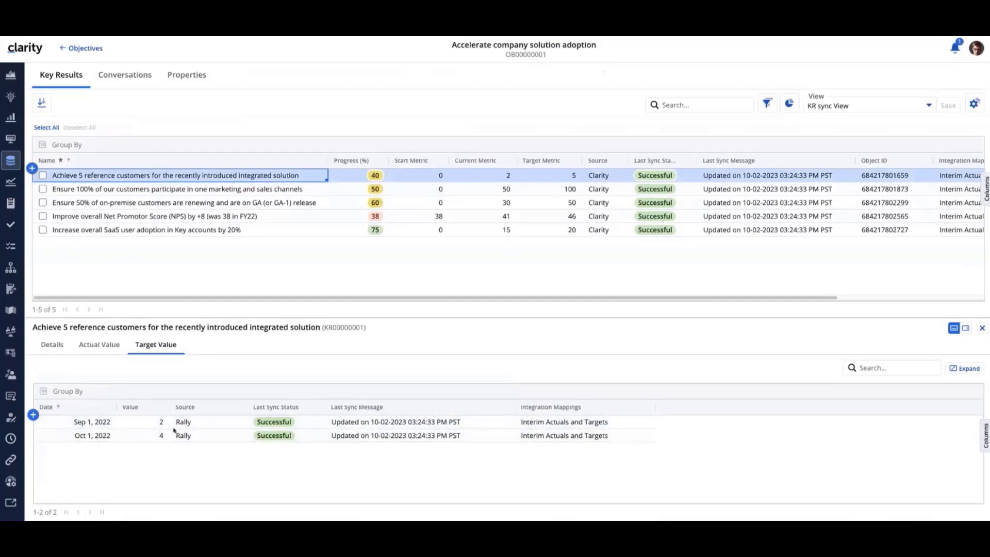
click(248, 189)
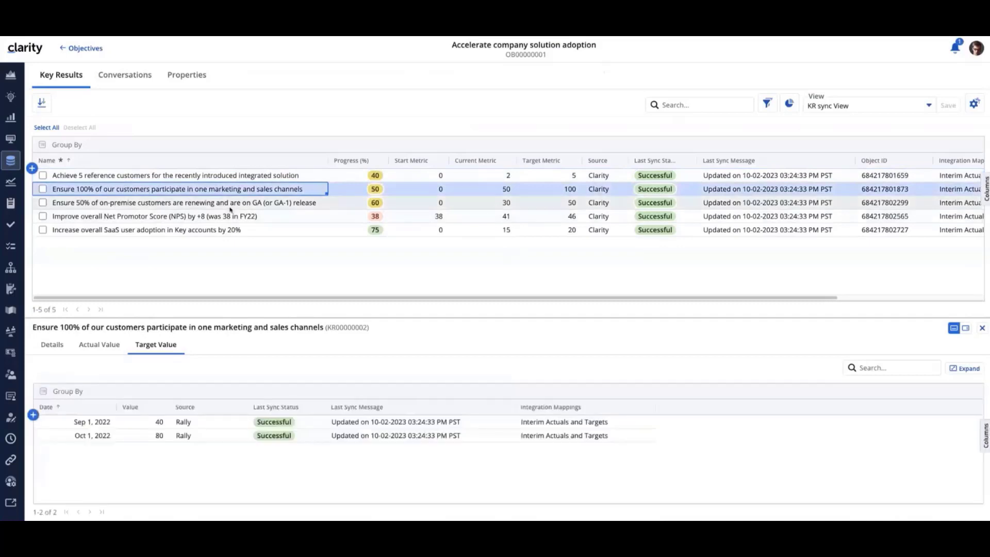
click(228, 205)
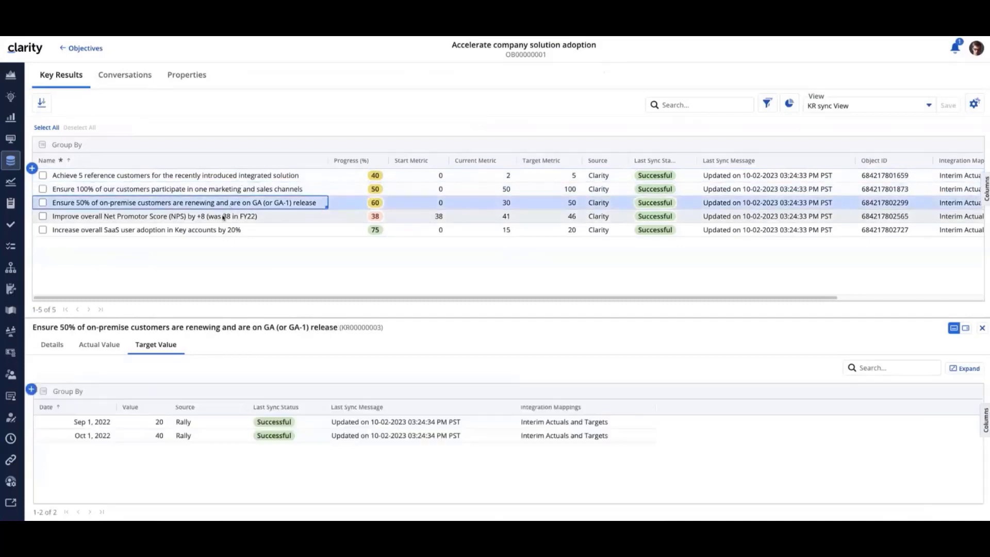
click(224, 216)
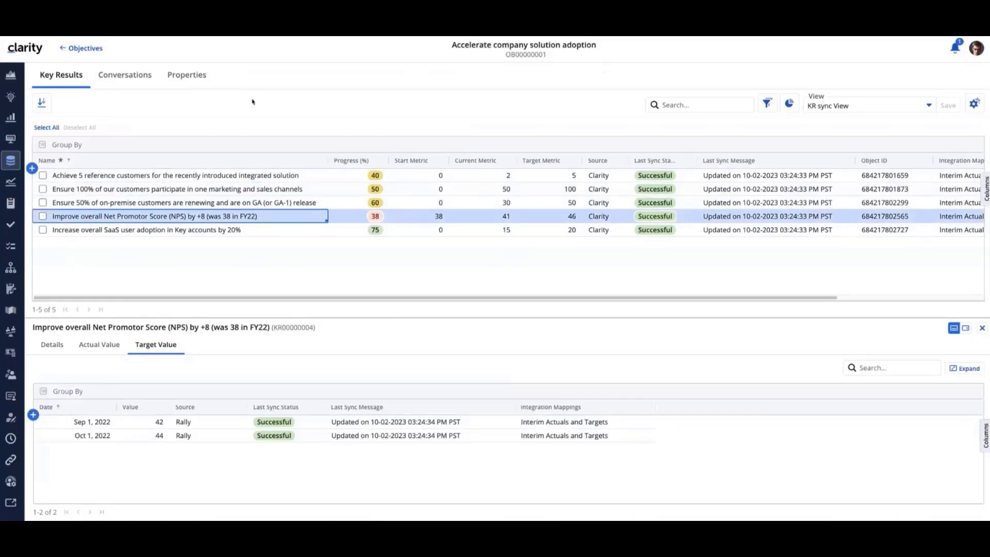
Recheck the Net Promotor Score key result's actual and target values, then switch to Rally and close objective EO274 to return to the objectives list.
click(99, 344)
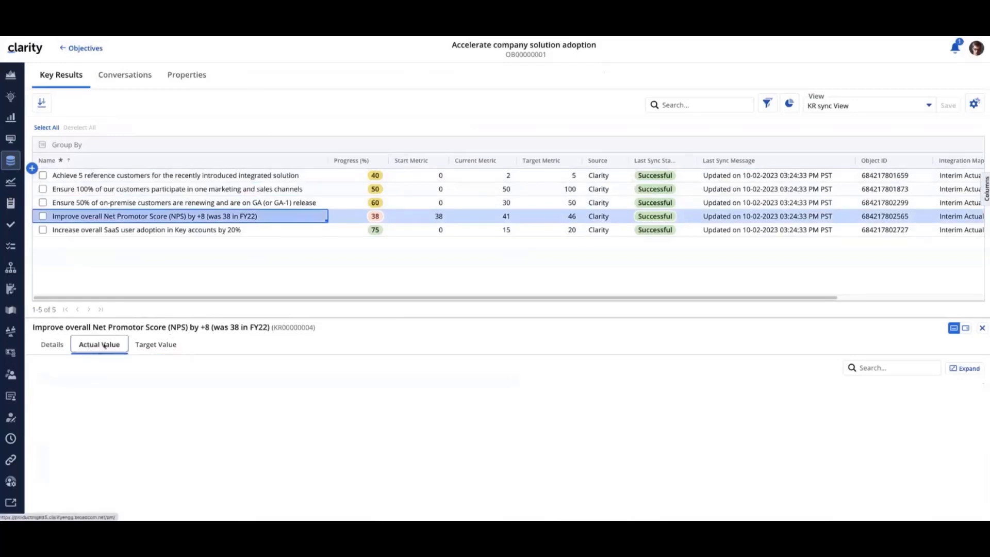
click(153, 345)
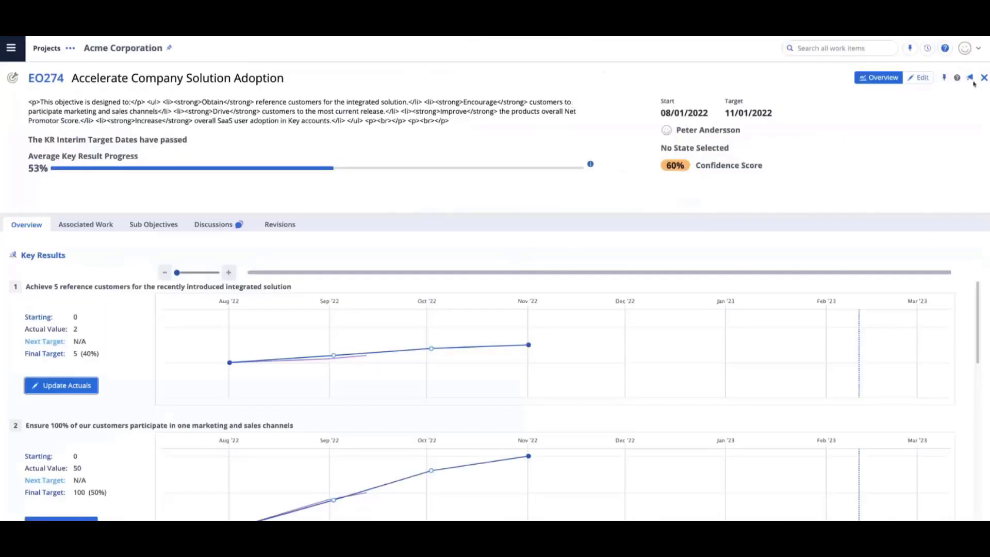
click(984, 77)
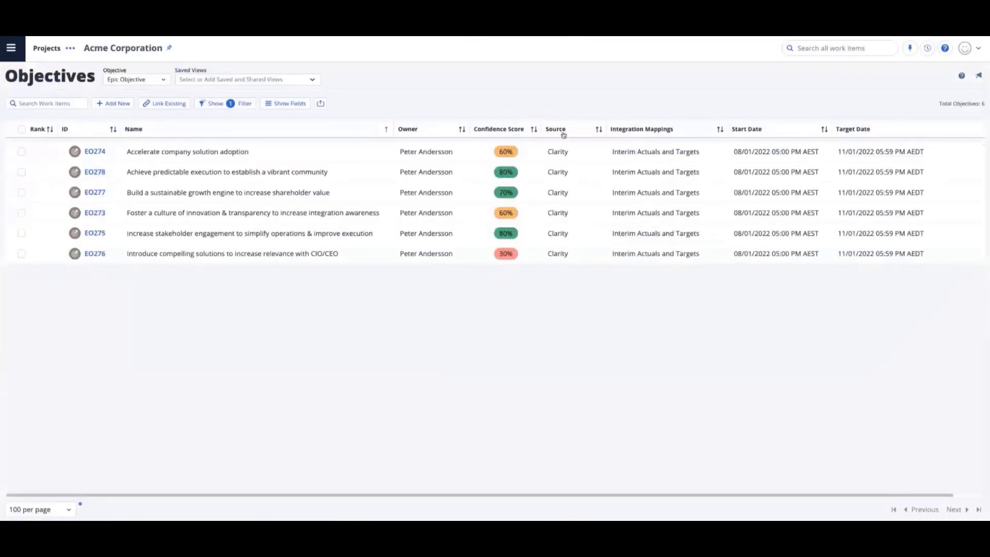